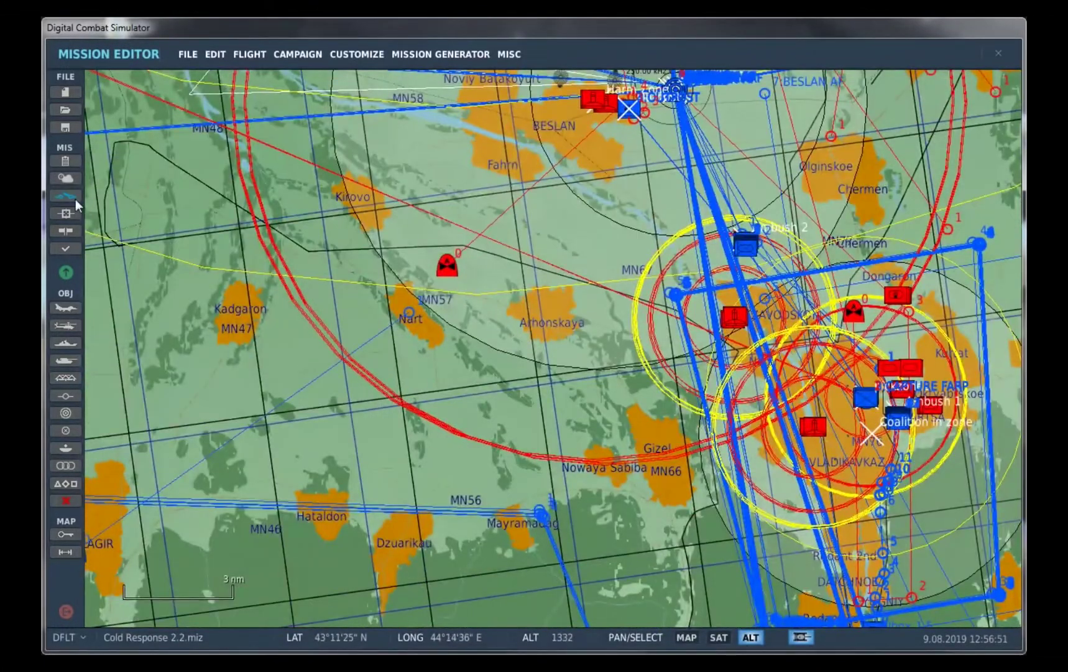
# - Open the mission trigger list and browse to the first Start Armor trigger
pyautogui.click(74, 198)
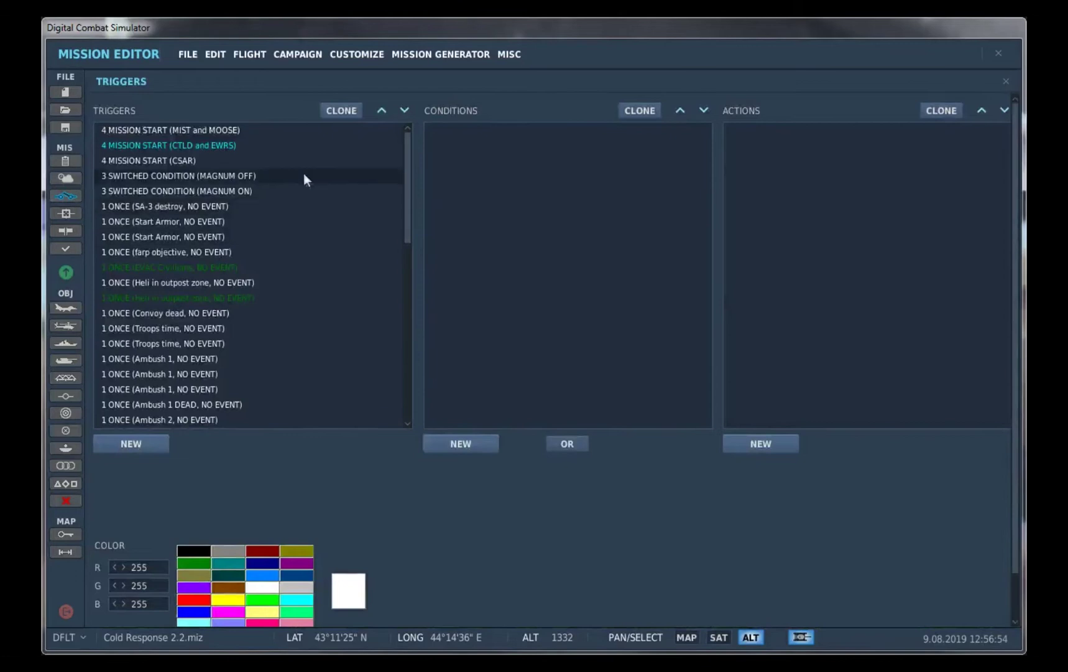
pyautogui.click(1005, 82)
pyautogui.click(78, 195)
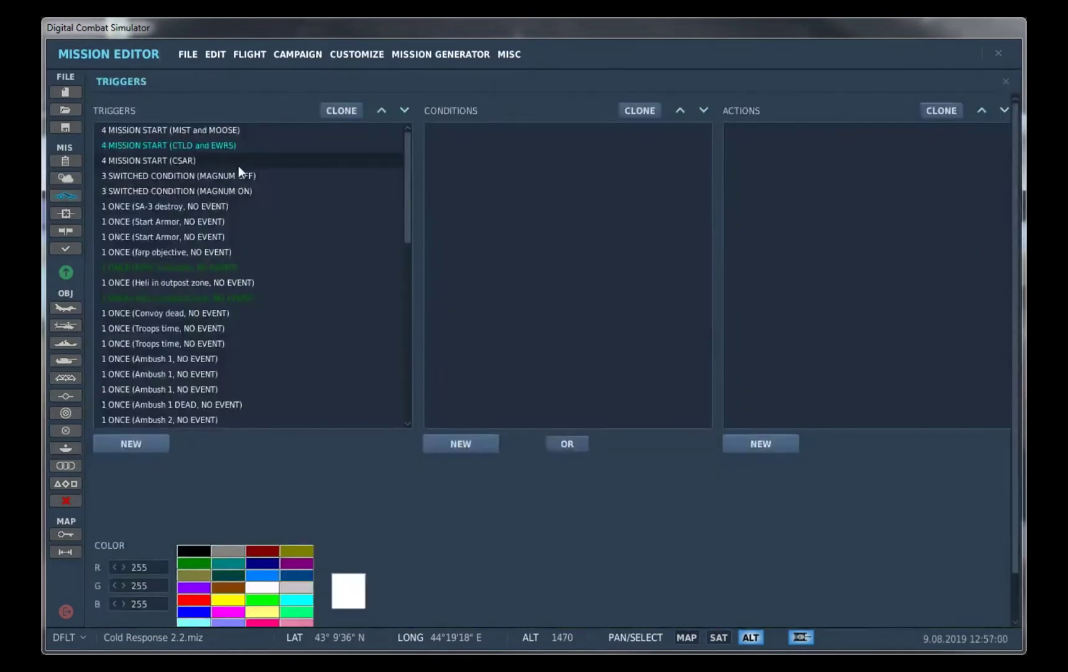
pyautogui.click(230, 190)
pyautogui.click(226, 222)
pyautogui.click(234, 206)
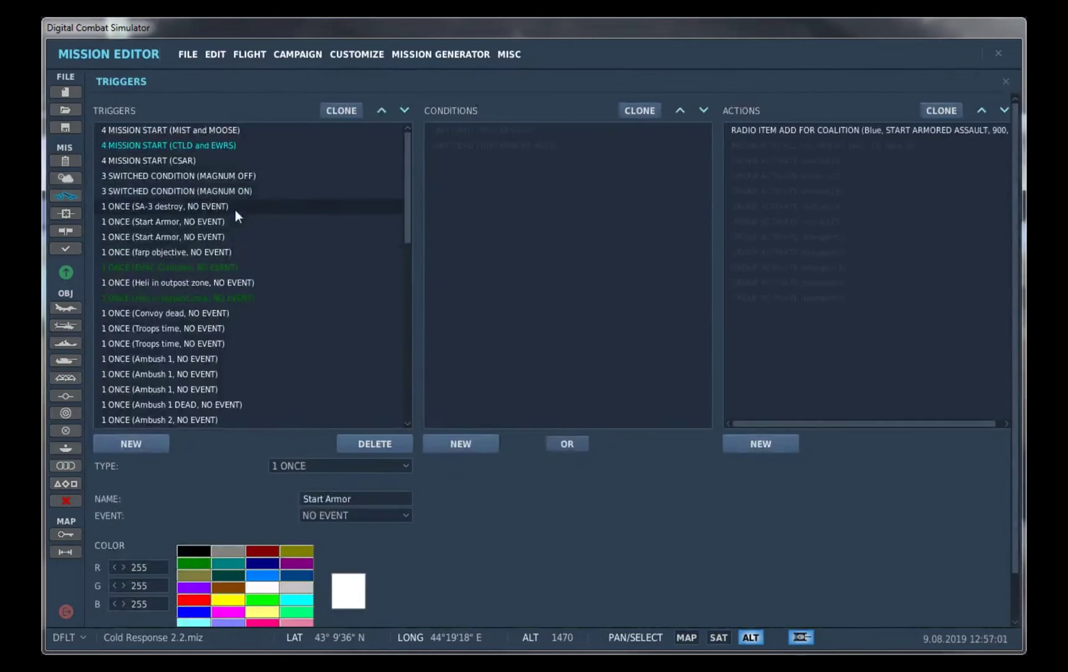
pyautogui.click(242, 252)
pyautogui.click(151, 227)
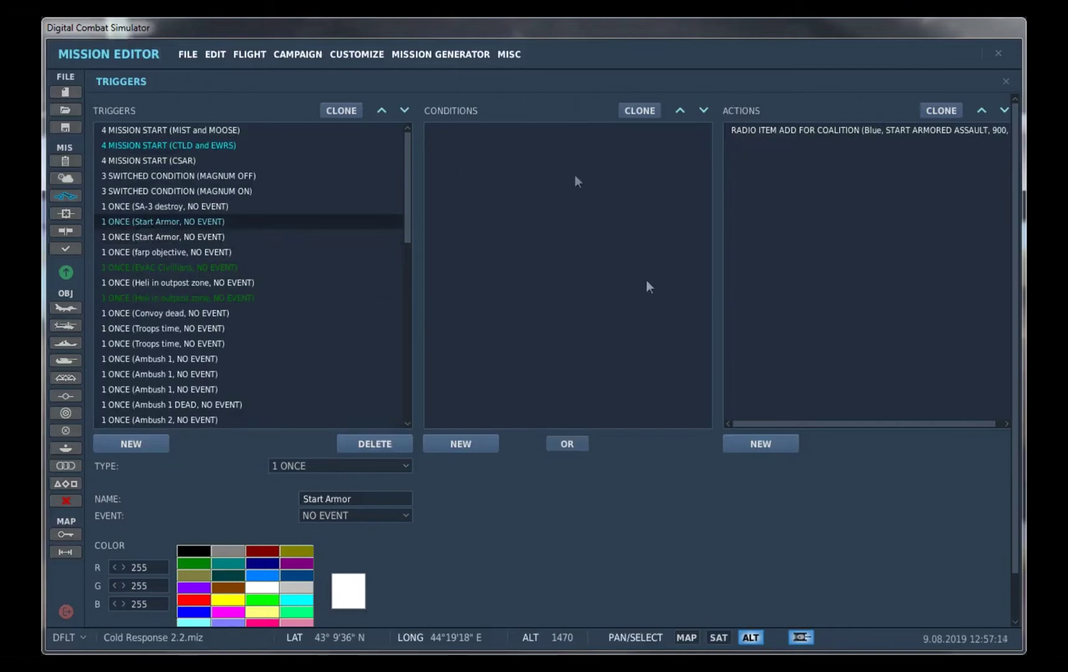
# - Show its START ARMORED ASSAULT radio item, which sets flag 900 to value 1
pyautogui.click(824, 130)
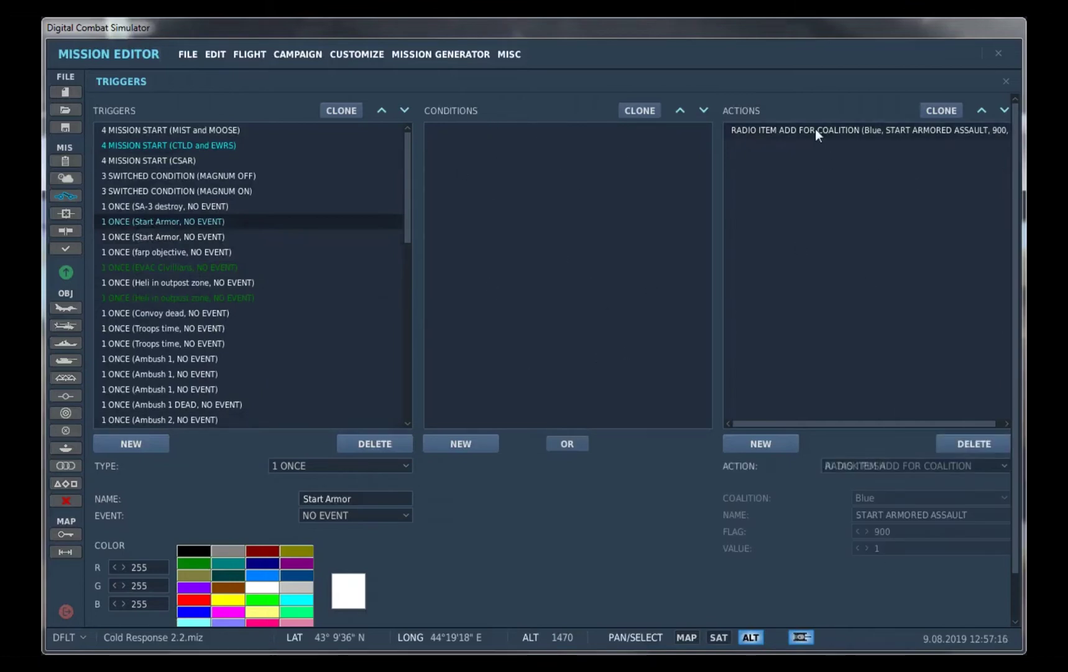
pyautogui.click(873, 515)
pyautogui.doubleClick(982, 518)
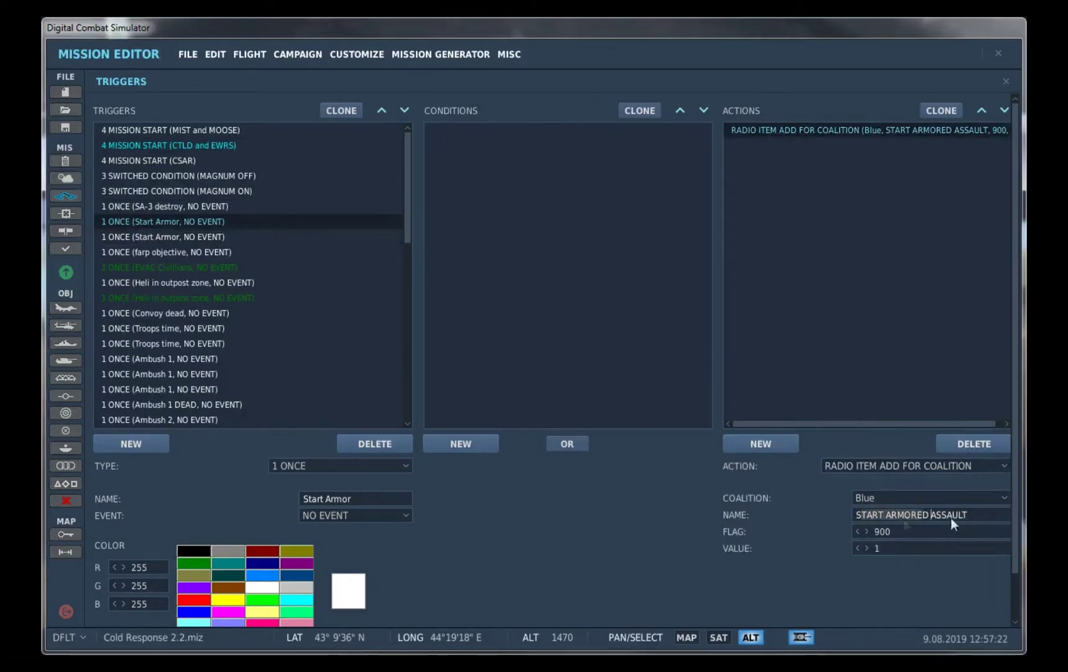
pyautogui.click(974, 516)
pyautogui.moveTo(975, 514); pyautogui.dragTo(886, 515)
pyautogui.click(978, 513)
pyautogui.click(919, 536)
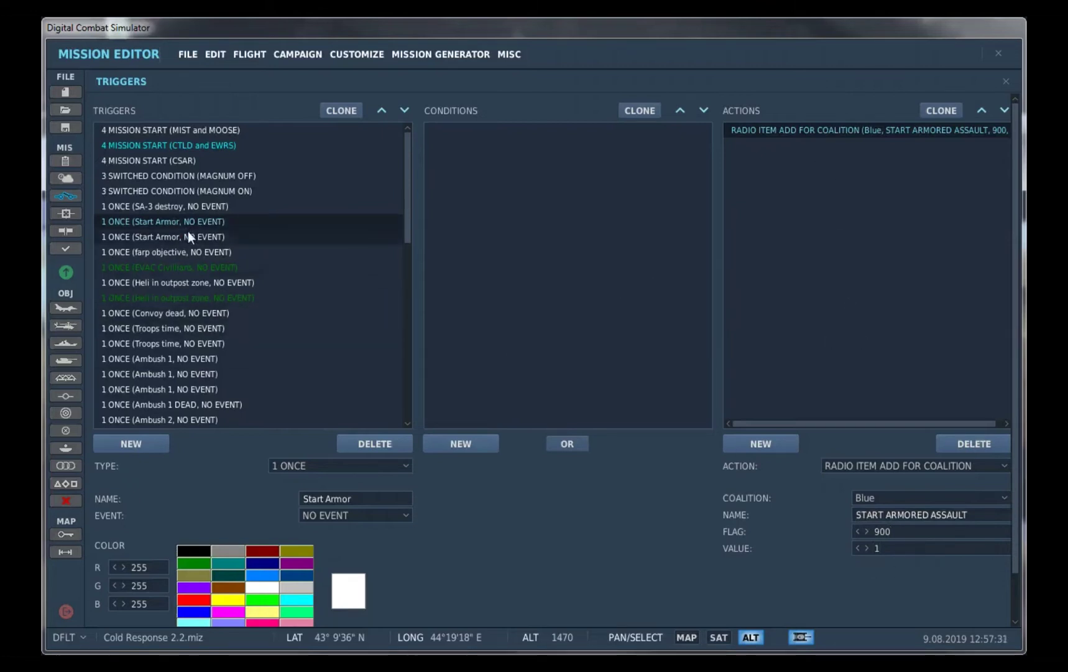
# - Show the second Start Armor trigger's FLAG EQUALS 900 condition and AXEMAN, AXEMAN #001, POINTER activations
pyautogui.click(256, 237)
pyautogui.click(510, 135)
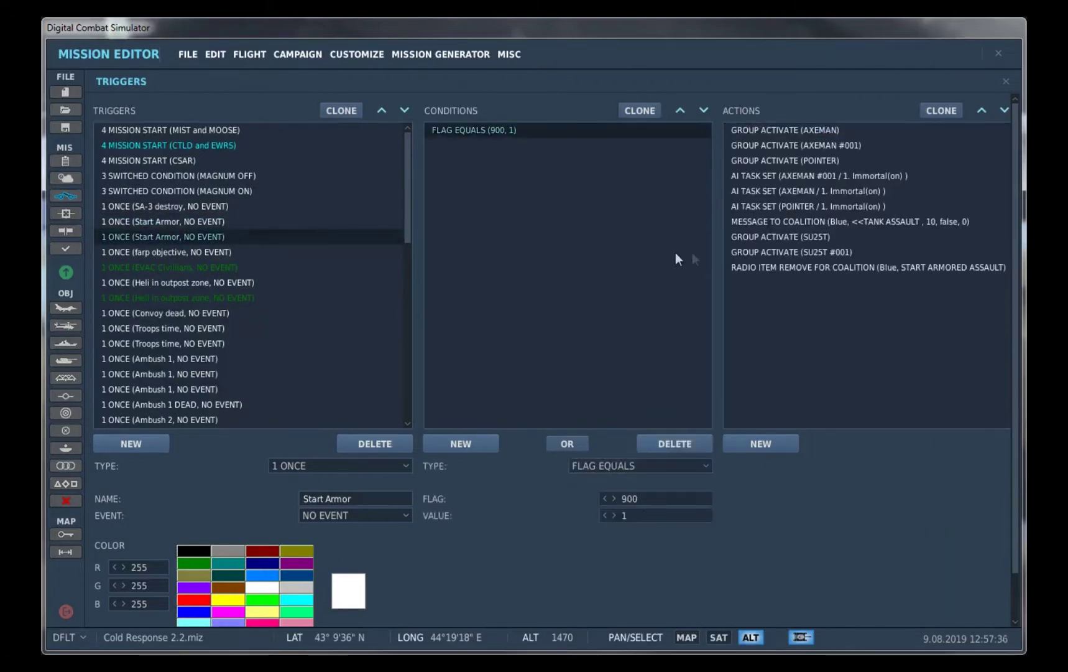
pyautogui.click(820, 130)
pyautogui.click(823, 147)
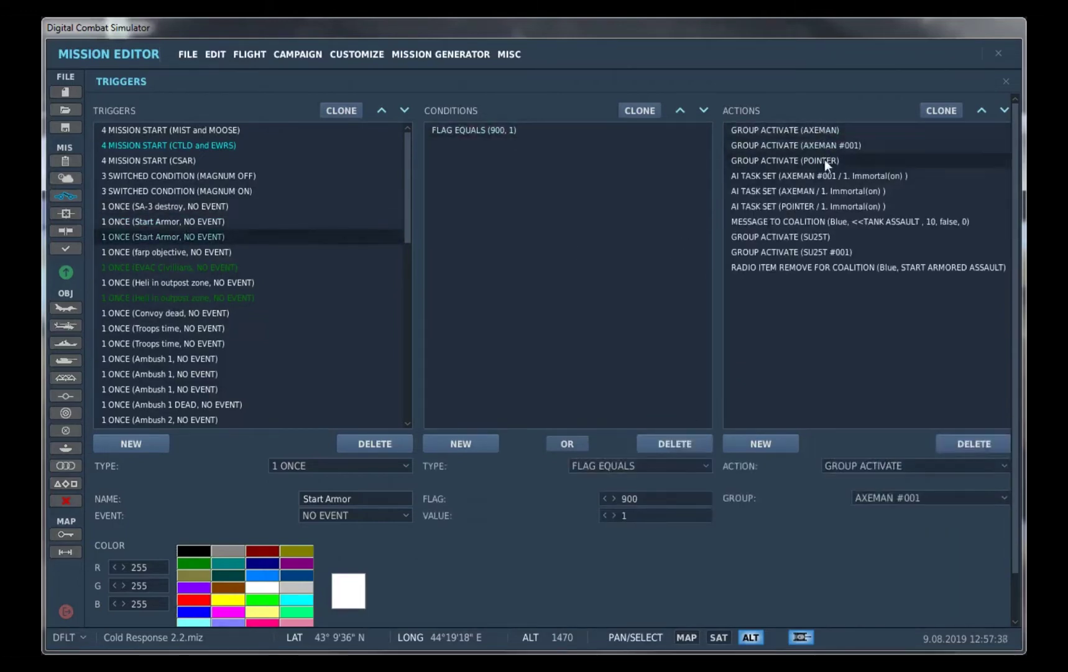
pyautogui.click(820, 131)
pyautogui.click(823, 145)
pyautogui.click(825, 159)
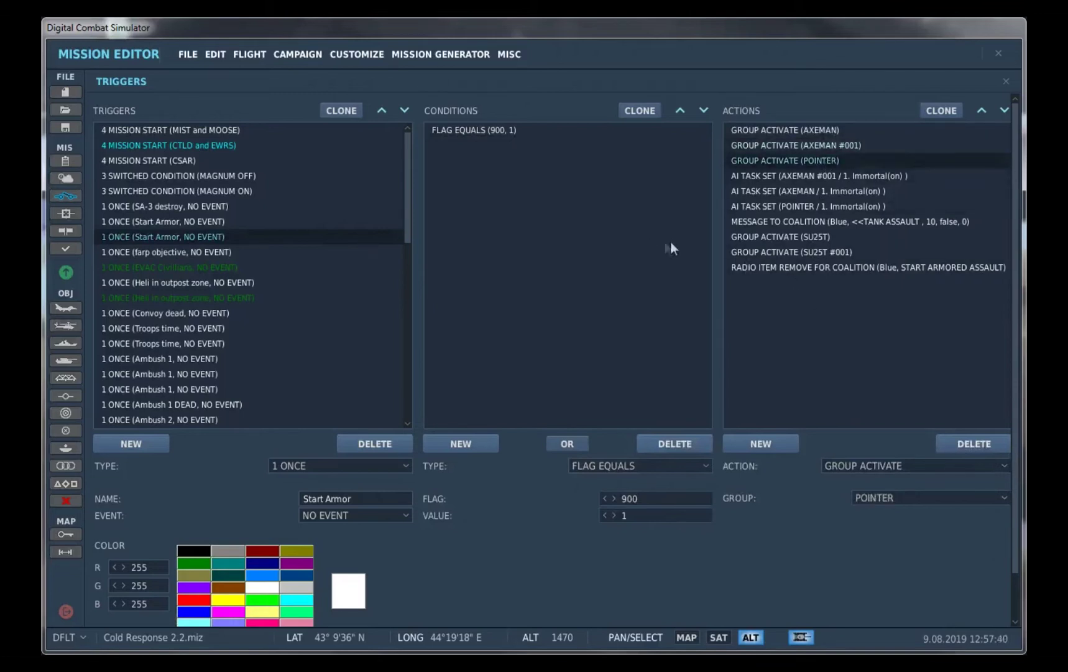
pyautogui.click(784, 131)
pyautogui.click(807, 160)
# - Review the immortal tasks, the tank assault message to Blue, and the SU25T group activations
pyautogui.click(785, 178)
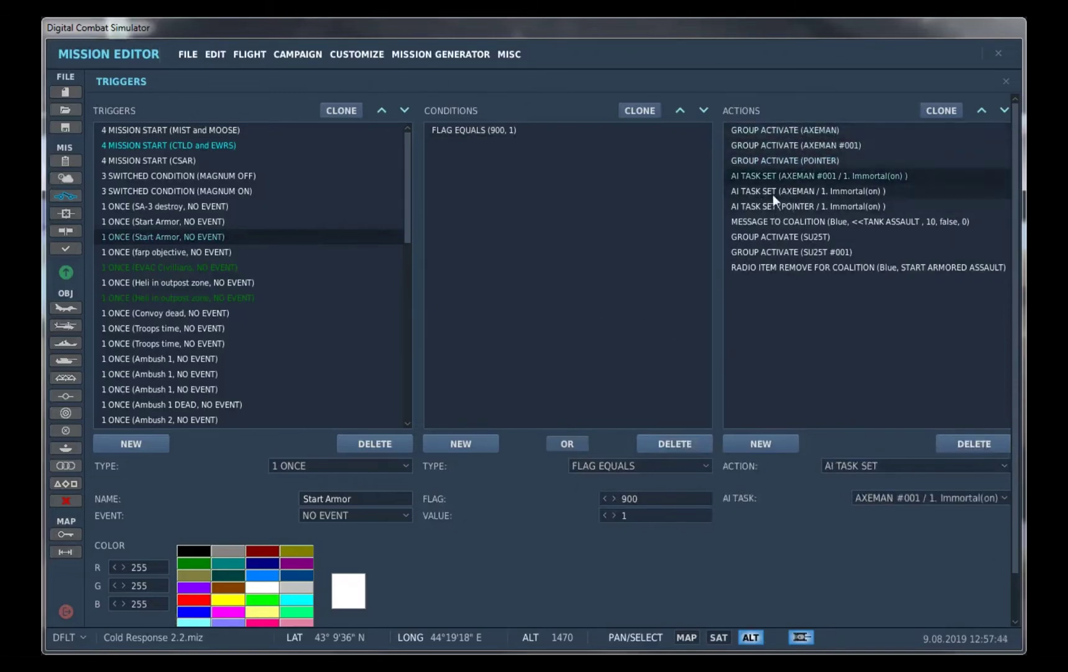
pyautogui.click(774, 192)
pyautogui.click(804, 208)
pyautogui.click(812, 161)
pyautogui.click(809, 206)
pyautogui.click(793, 222)
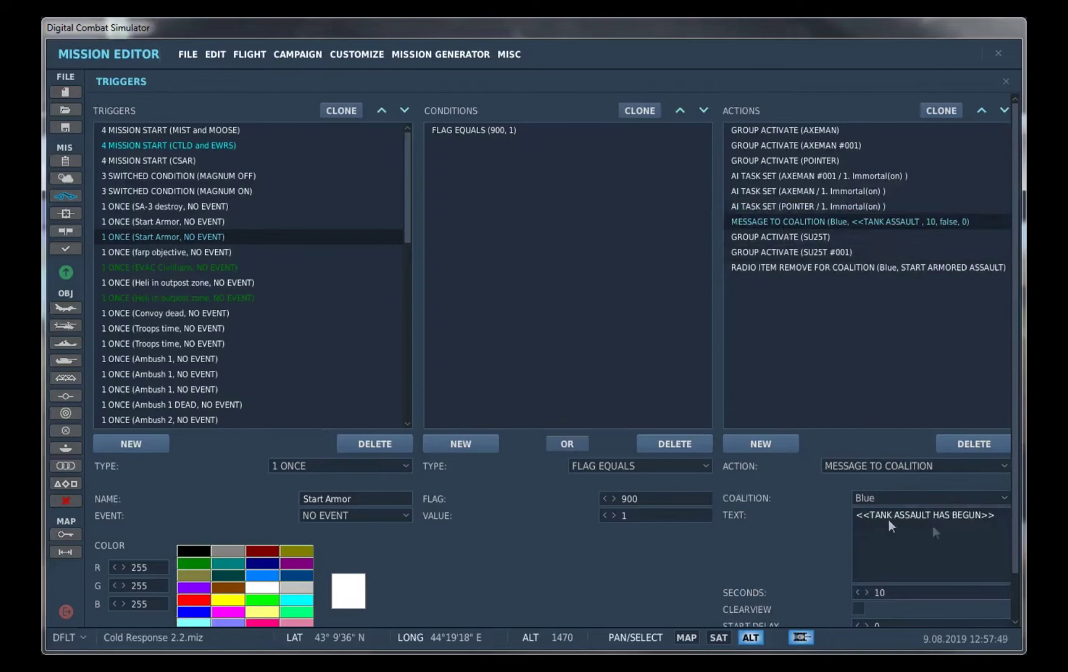
pyautogui.click(940, 516)
pyautogui.click(793, 237)
pyautogui.click(790, 250)
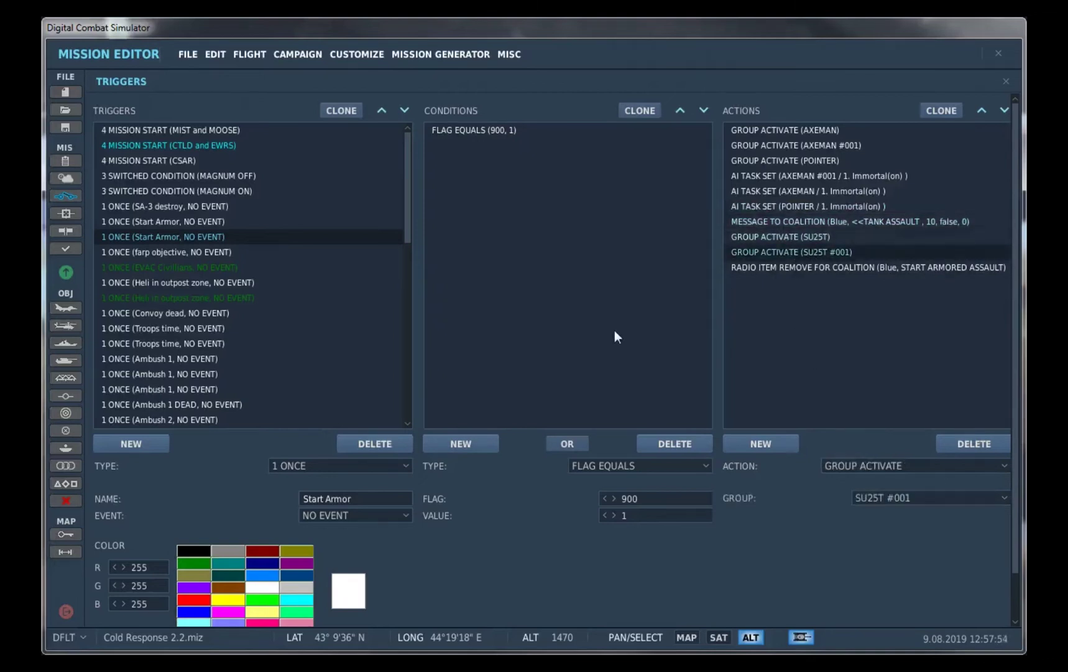
# - Compare with the first trigger and show the START ARMORED ASSAULT radio item removal
pyautogui.click(323, 225)
pyautogui.click(246, 238)
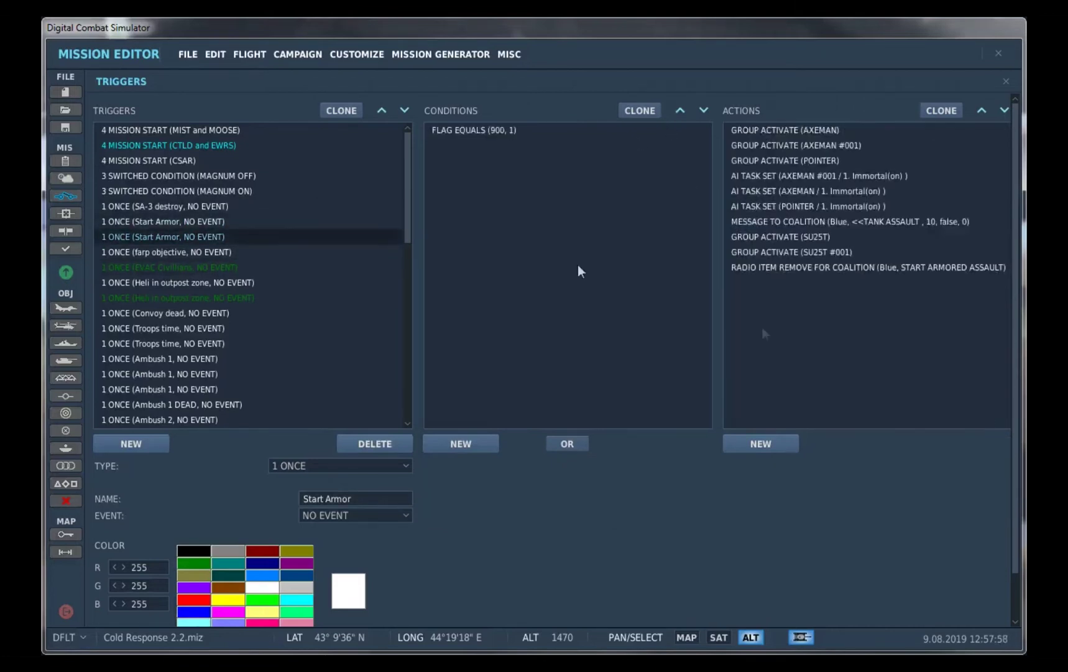
pyautogui.click(815, 267)
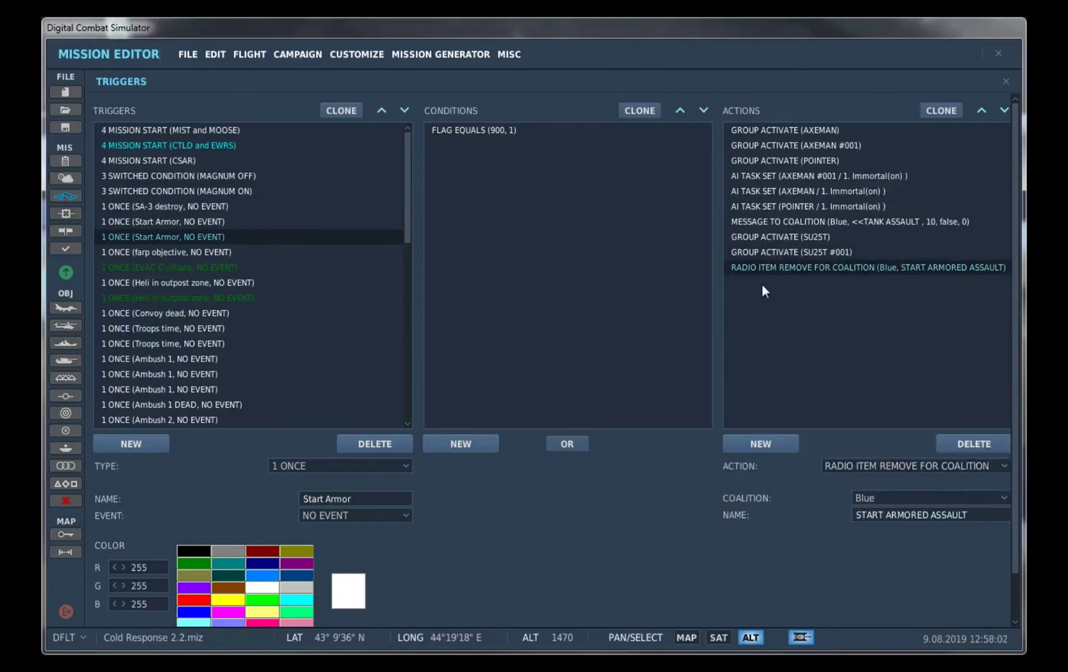
pyautogui.click(875, 468)
pyautogui.click(876, 454)
pyautogui.moveTo(970, 520); pyautogui.dragTo(841, 528)
pyautogui.click(888, 527)
pyautogui.click(242, 221)
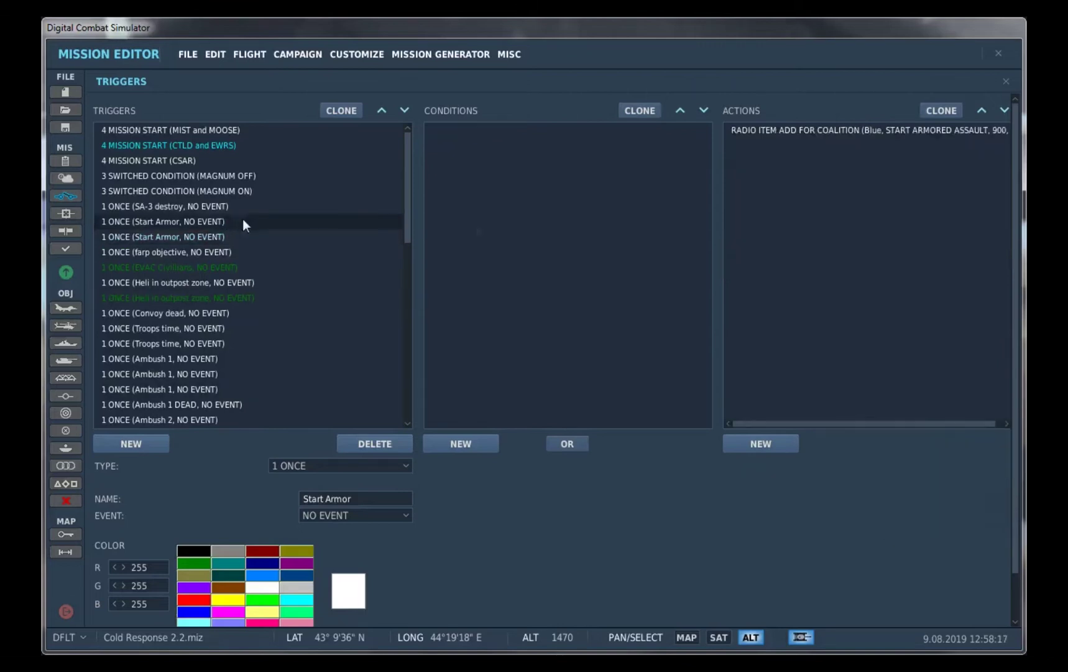
pyautogui.click(869, 128)
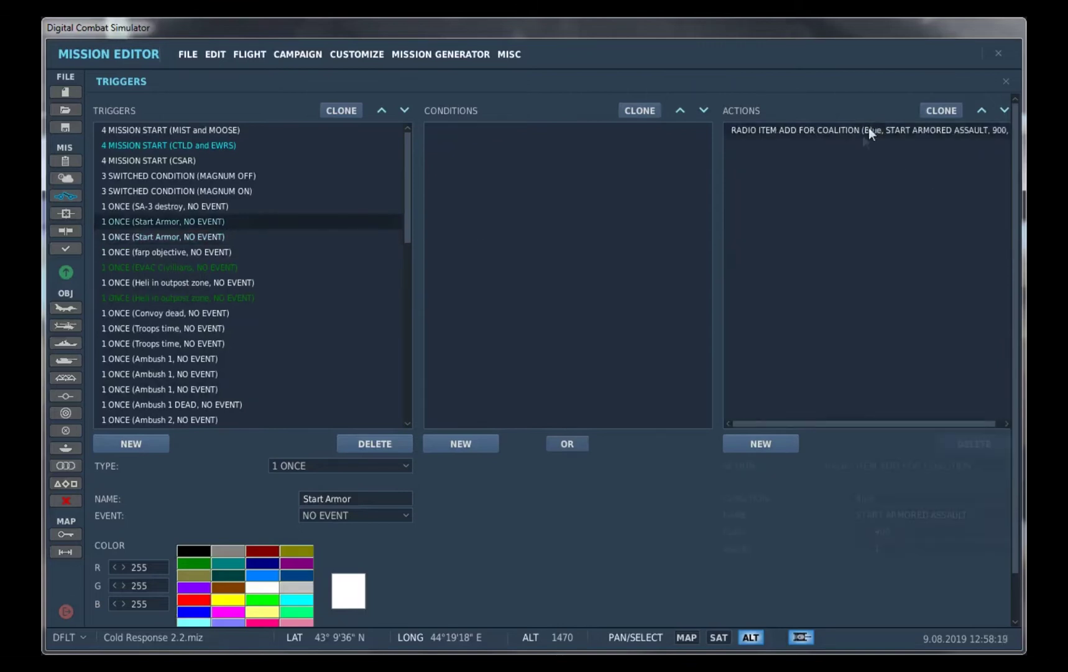
pyautogui.click(183, 236)
pyautogui.click(237, 282)
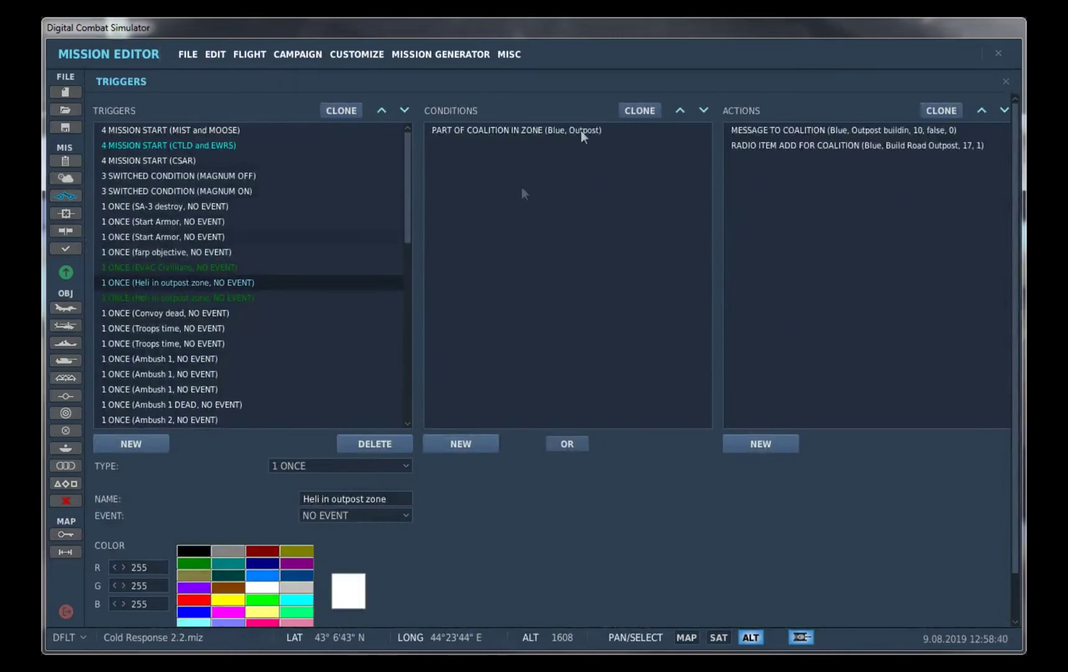
pyautogui.click(817, 149)
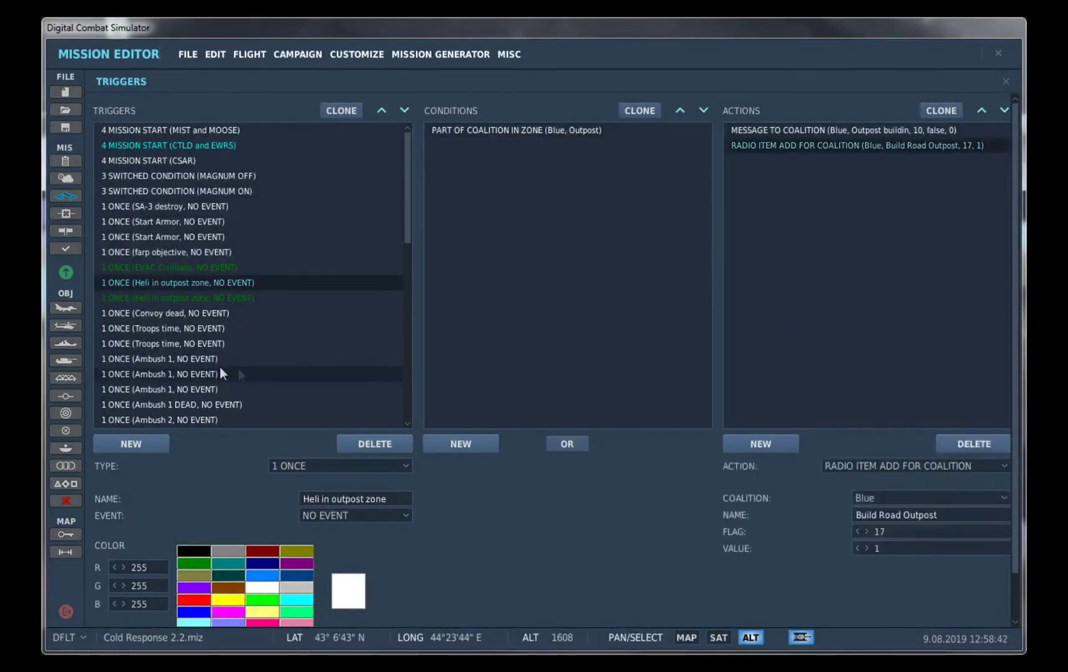
pyautogui.click(505, 135)
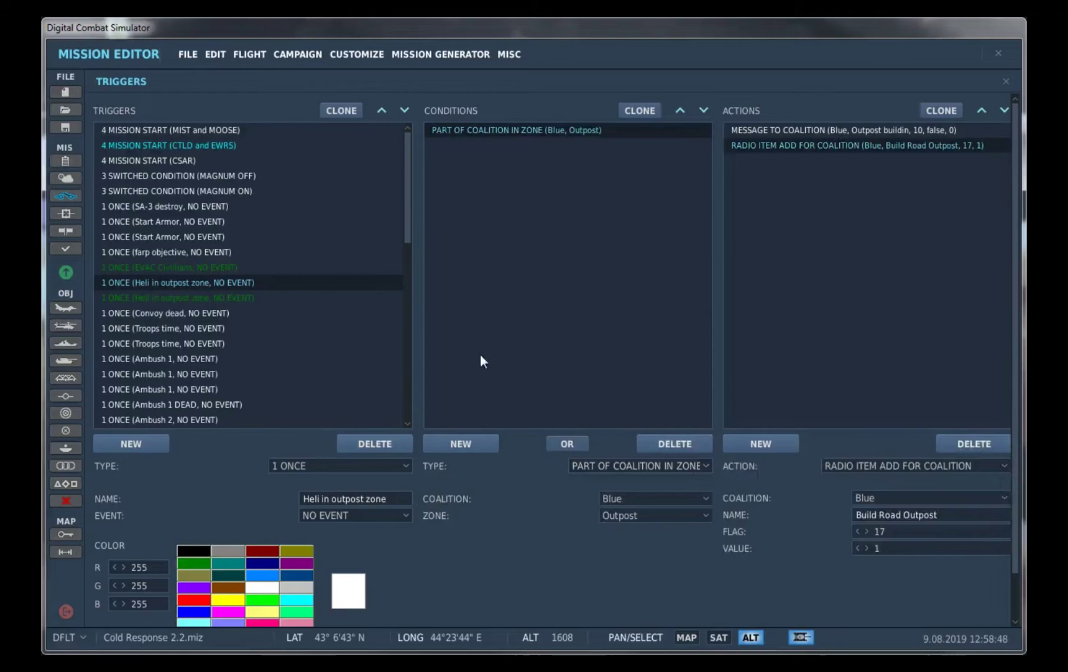
pyautogui.click(1008, 79)
pyautogui.scroll(2, 640, 263)
pyautogui.scroll(-1, 639, 264)
pyautogui.scroll(5, 624, 353)
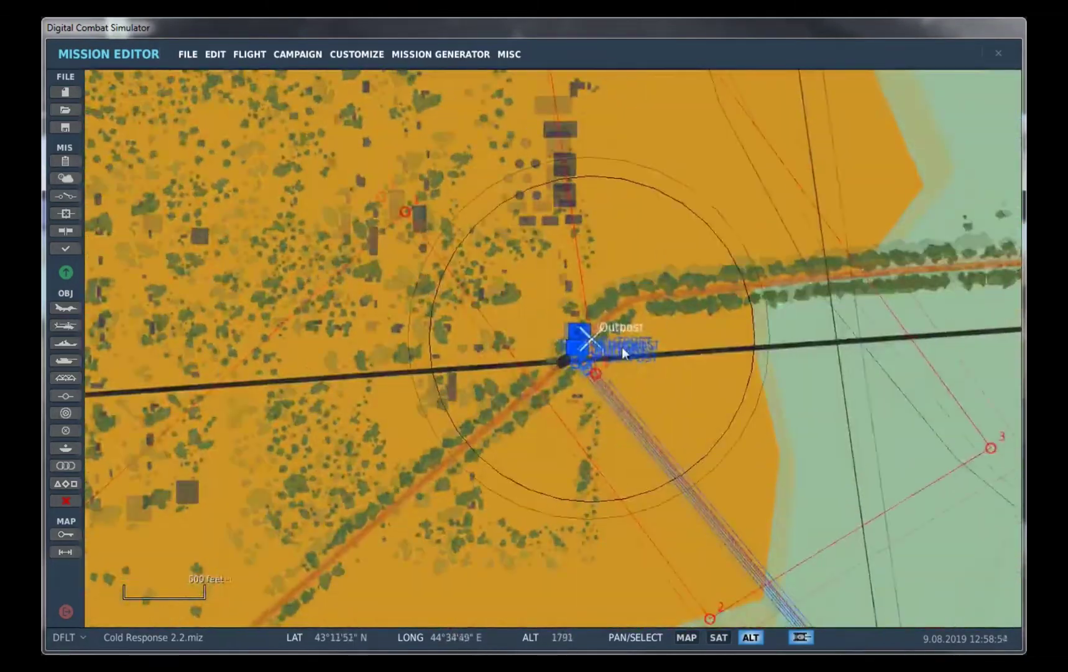
pyautogui.scroll(3, 624, 353)
pyautogui.click(537, 324)
pyautogui.click(65, 196)
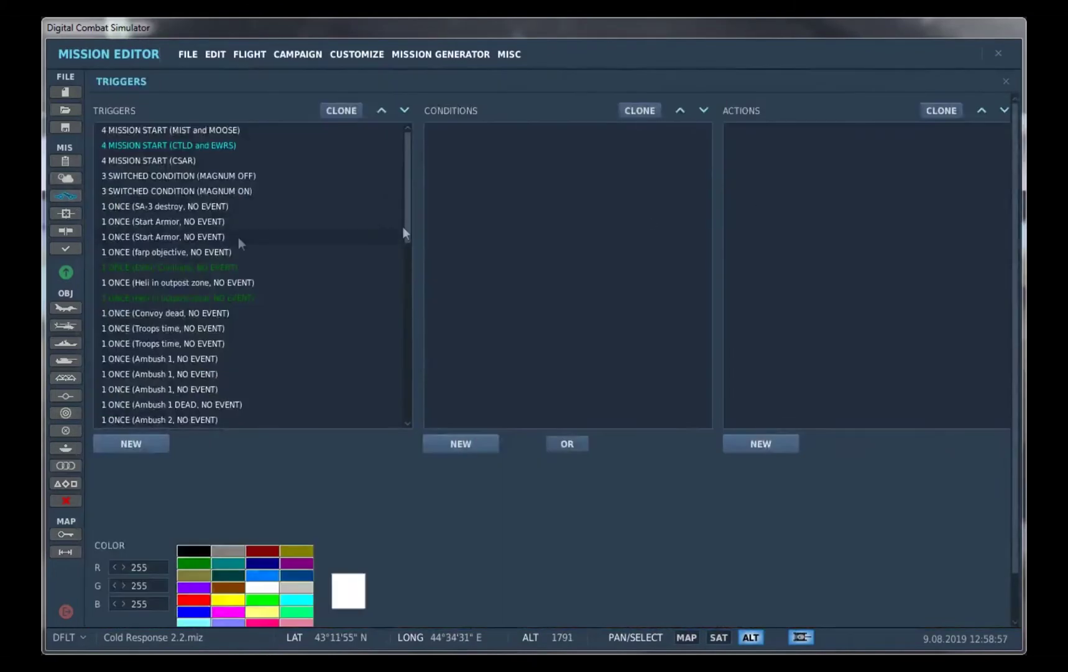
# - Show the Heli in outpost zone trigger's outpost message and its Build Road Outpost radio item on flag 17
pyautogui.click(236, 237)
pyautogui.click(205, 268)
pyautogui.click(211, 283)
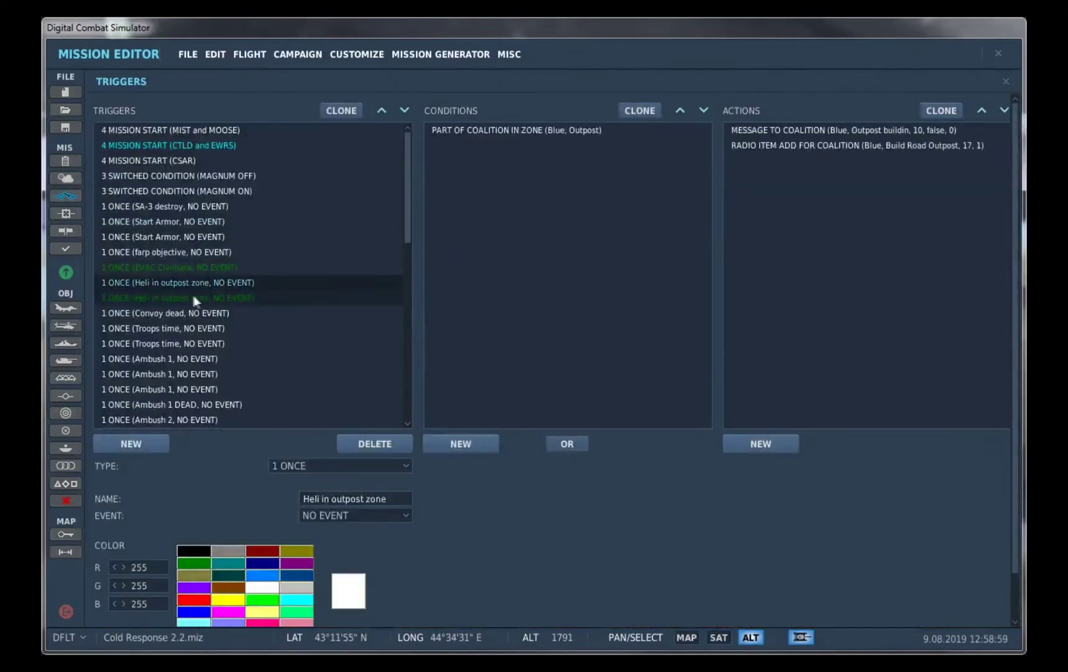
pyautogui.click(884, 134)
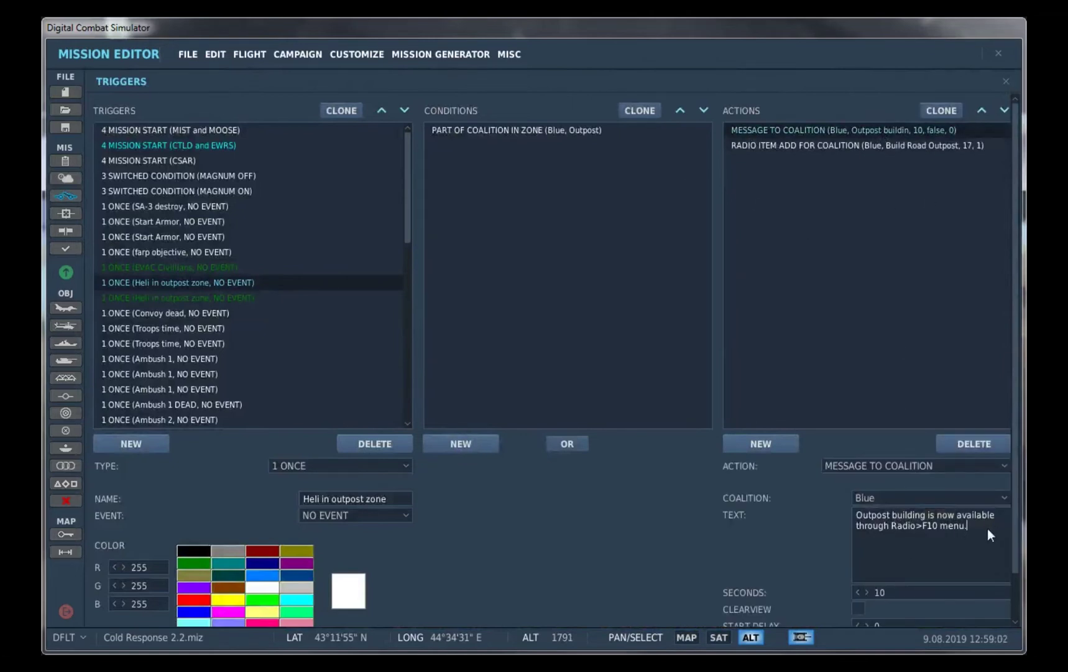
pyautogui.moveTo(987, 529); pyautogui.dragTo(836, 508)
pyautogui.click(926, 525)
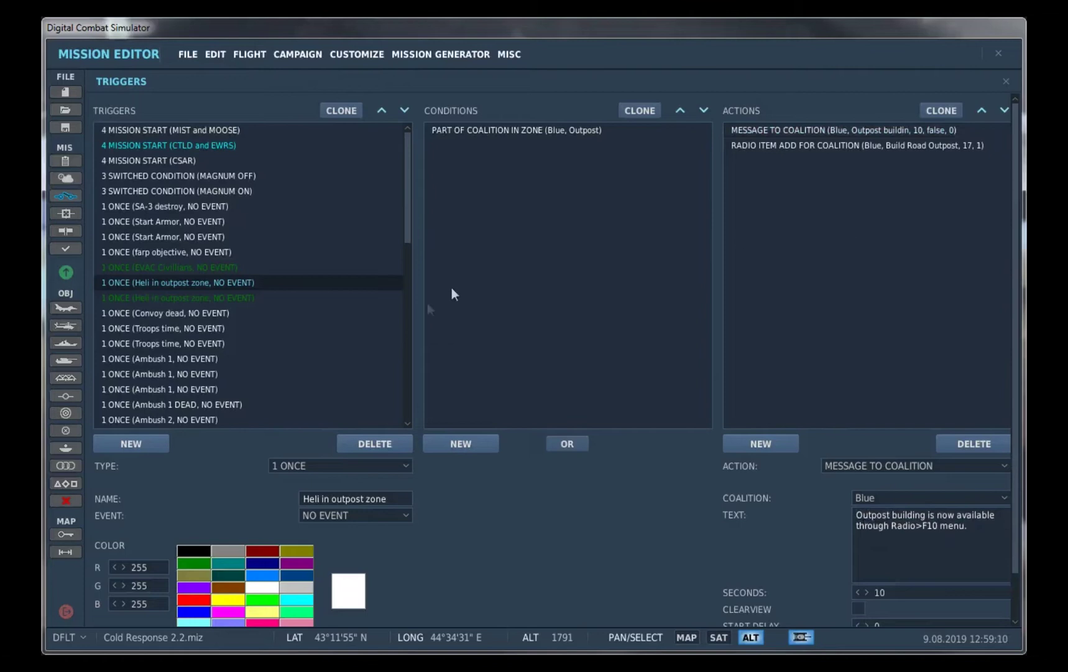
pyautogui.click(804, 147)
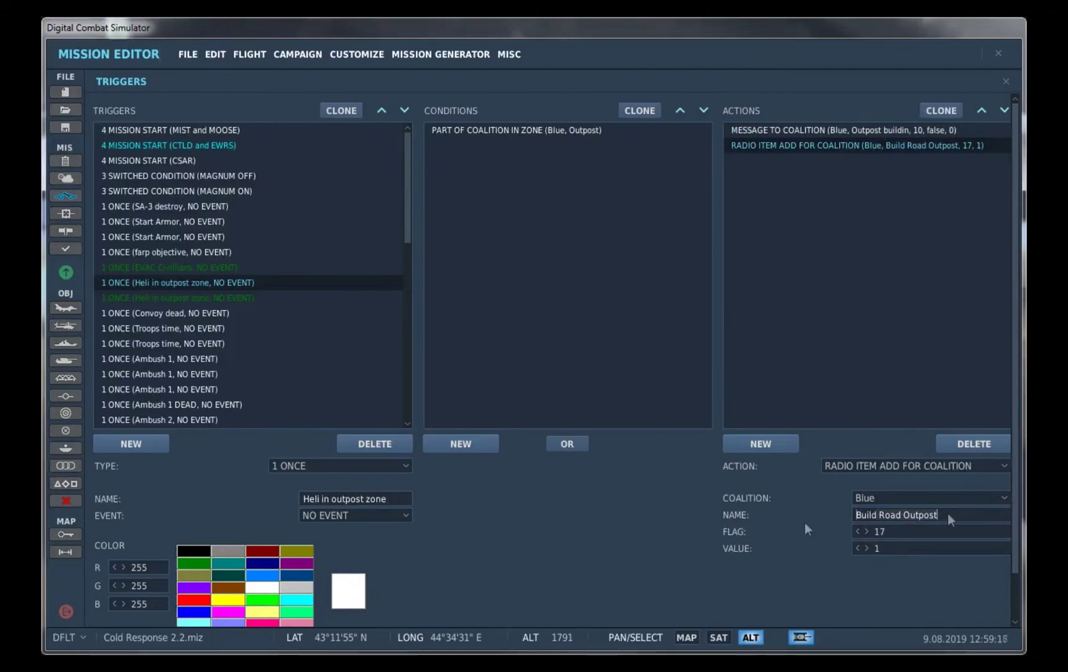
pyautogui.click(906, 529)
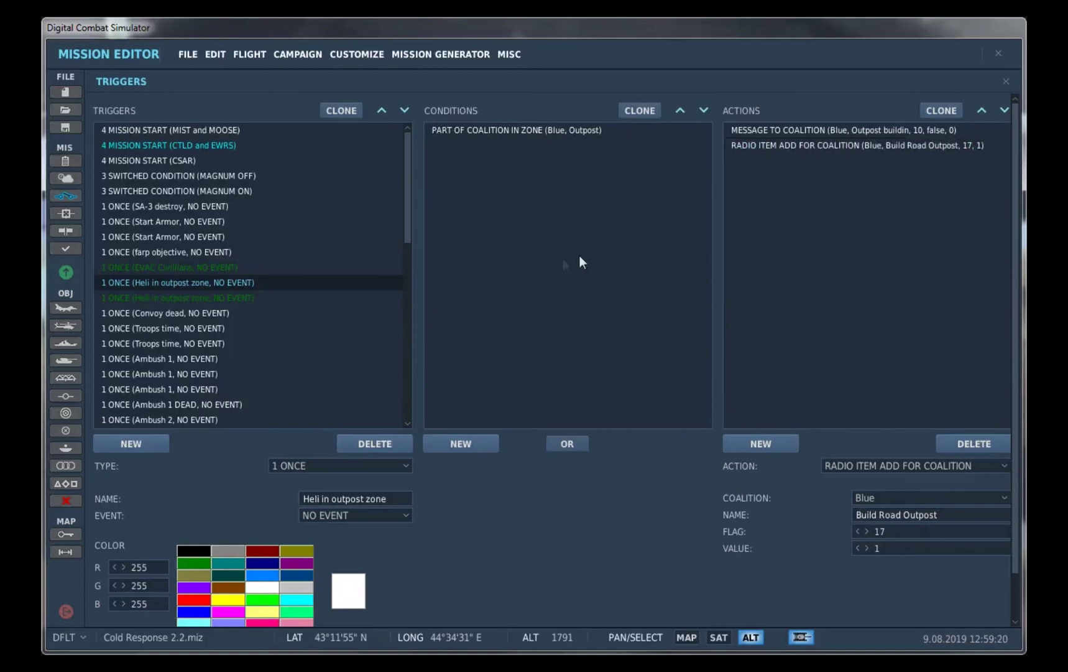
pyautogui.click(317, 298)
pyautogui.click(488, 128)
pyautogui.click(832, 129)
pyautogui.click(1006, 82)
pyautogui.scroll(6, 492, 287)
pyautogui.click(537, 188)
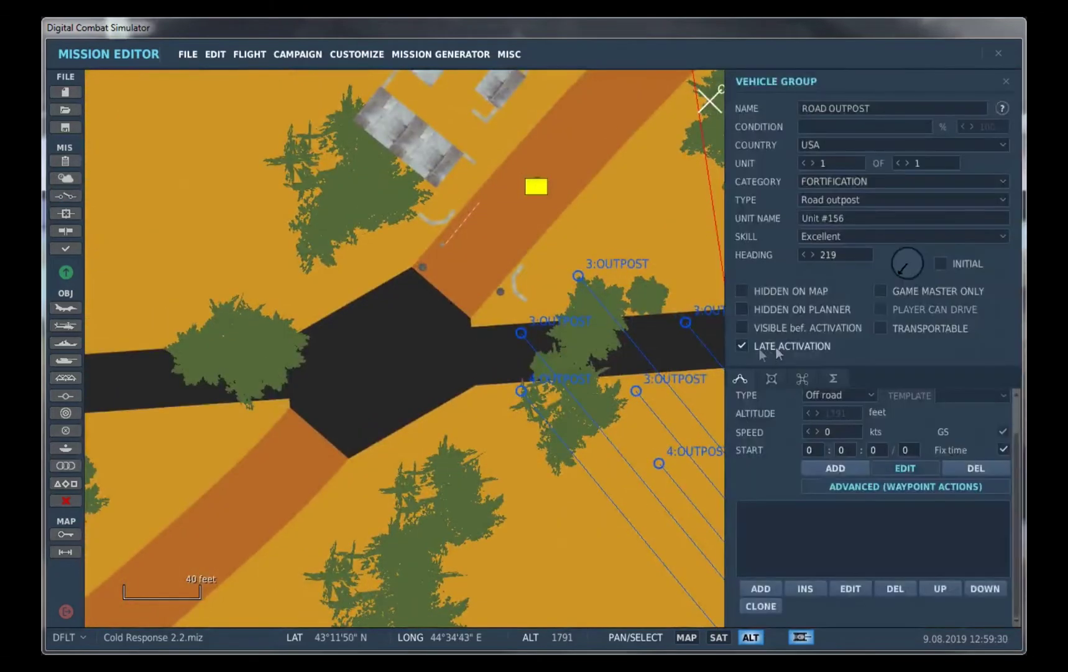
pyautogui.scroll(-5, 398, 411)
pyautogui.scroll(5, 439, 276)
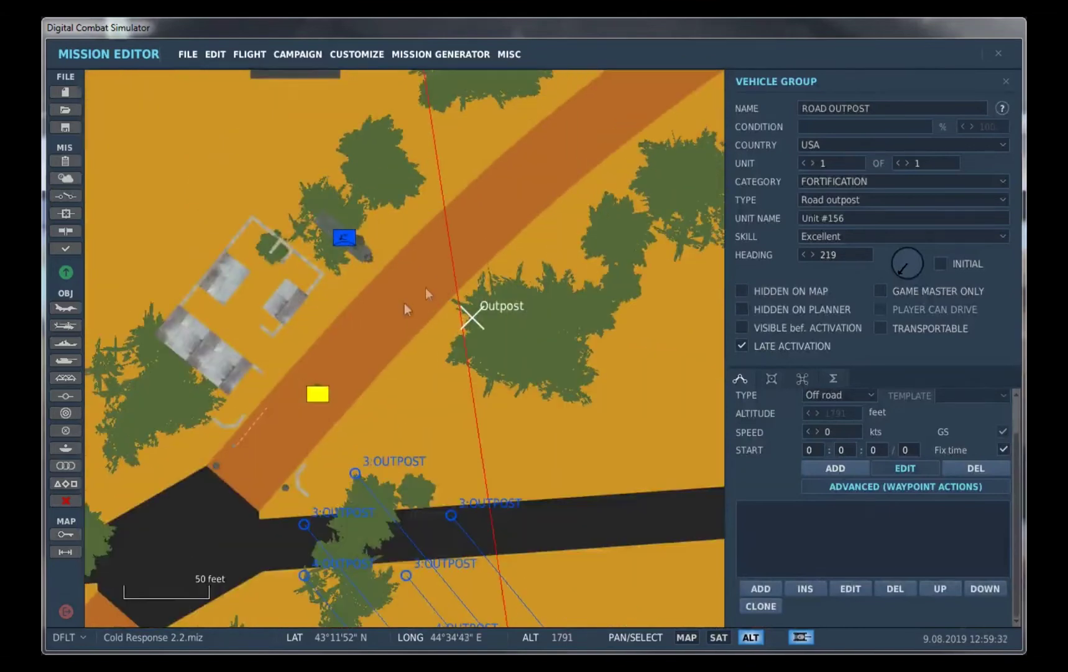
# - Show the follow-up Heli in outpost zone trigger's ROAD OUTPOST activation and Build Road Outpost removal
pyautogui.click(66, 197)
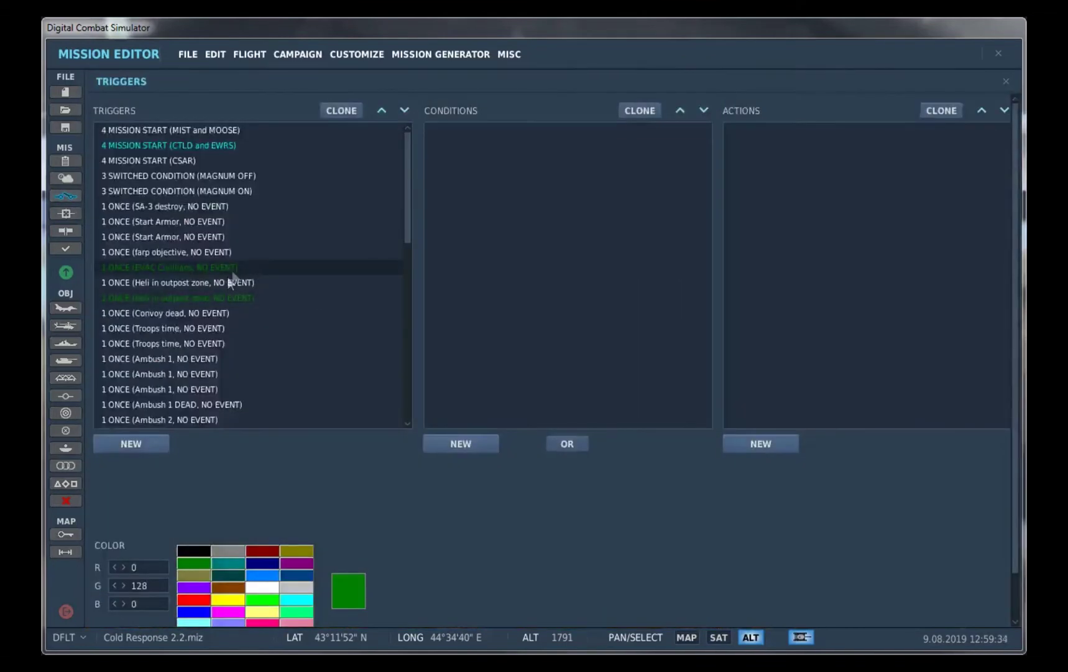
pyautogui.click(224, 297)
pyautogui.click(835, 133)
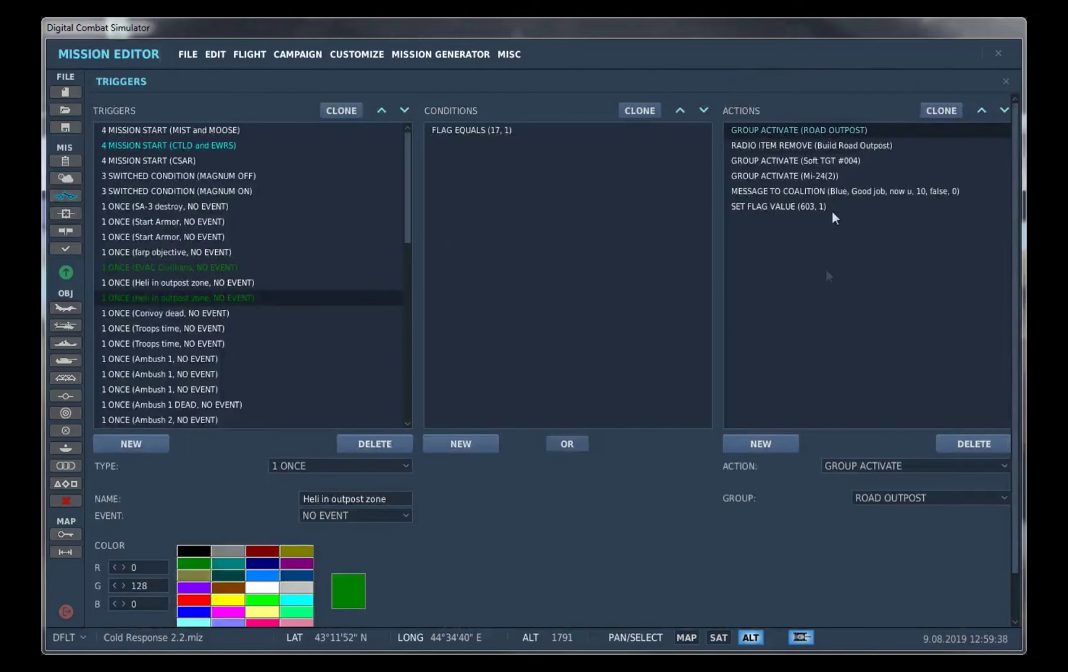
pyautogui.click(806, 145)
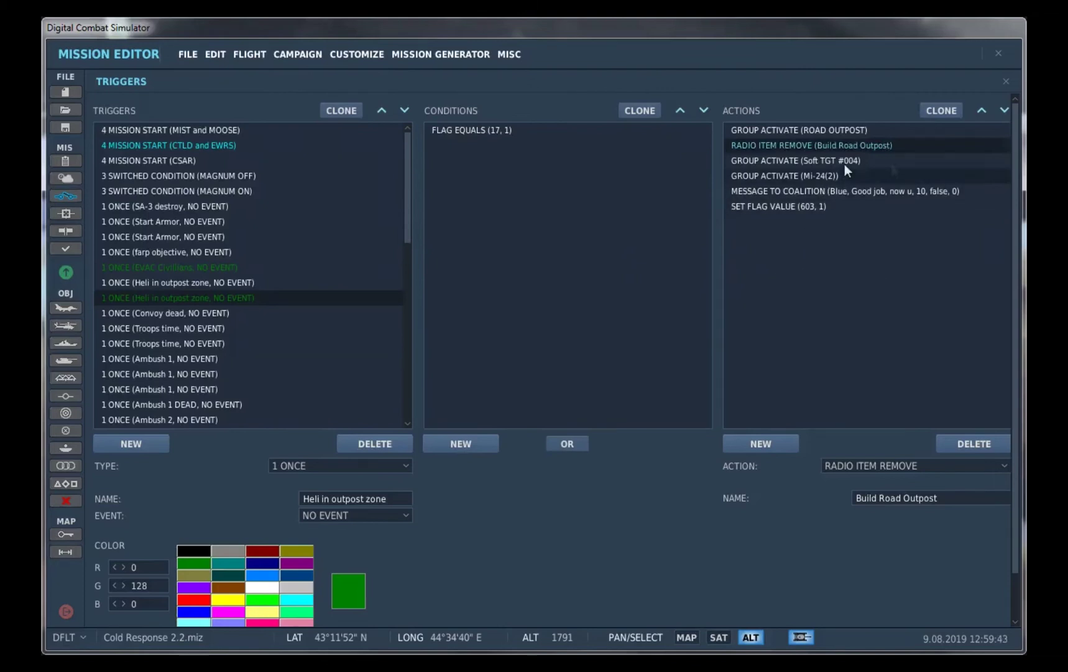
# - Compare its Soft TGT #004 and Mi-24(2) activations and the action setting flag 603 to 1
pyautogui.click(826, 162)
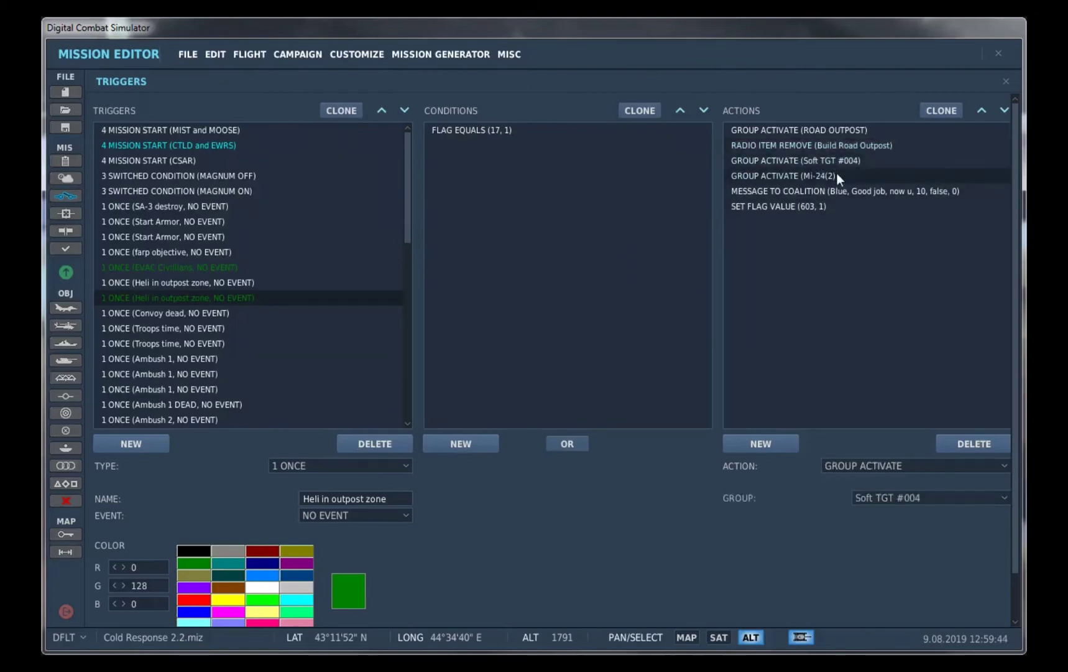
pyautogui.click(837, 175)
pyautogui.click(877, 161)
pyautogui.click(876, 177)
pyautogui.click(880, 164)
pyautogui.click(886, 174)
pyautogui.click(878, 161)
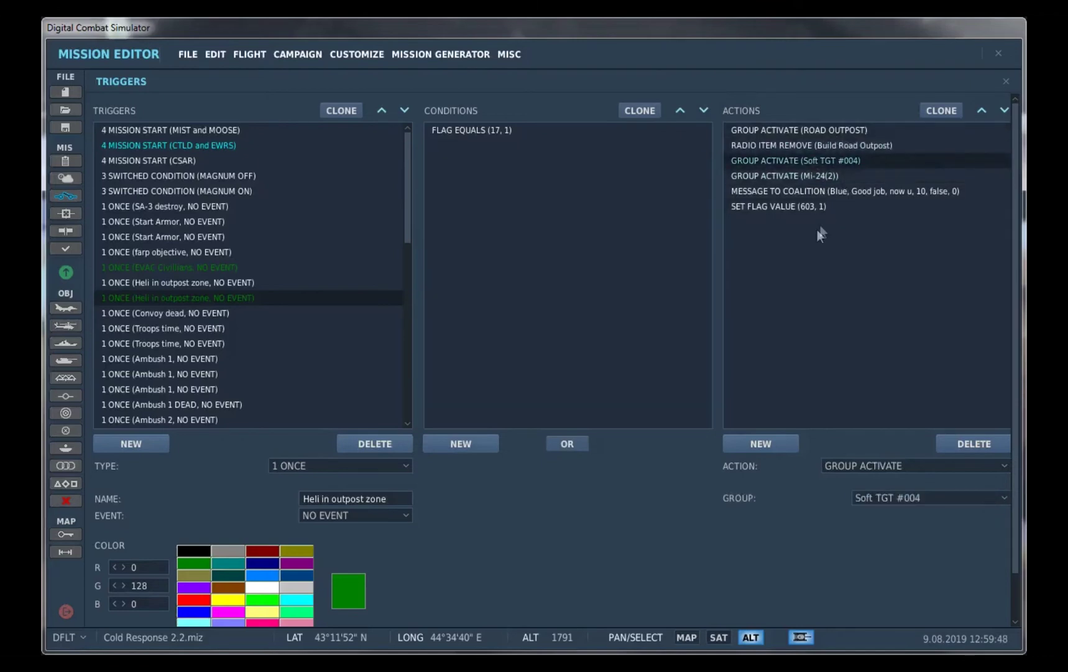
pyautogui.click(842, 176)
pyautogui.click(825, 162)
pyautogui.click(821, 176)
pyautogui.click(845, 162)
pyautogui.click(815, 176)
pyautogui.click(786, 206)
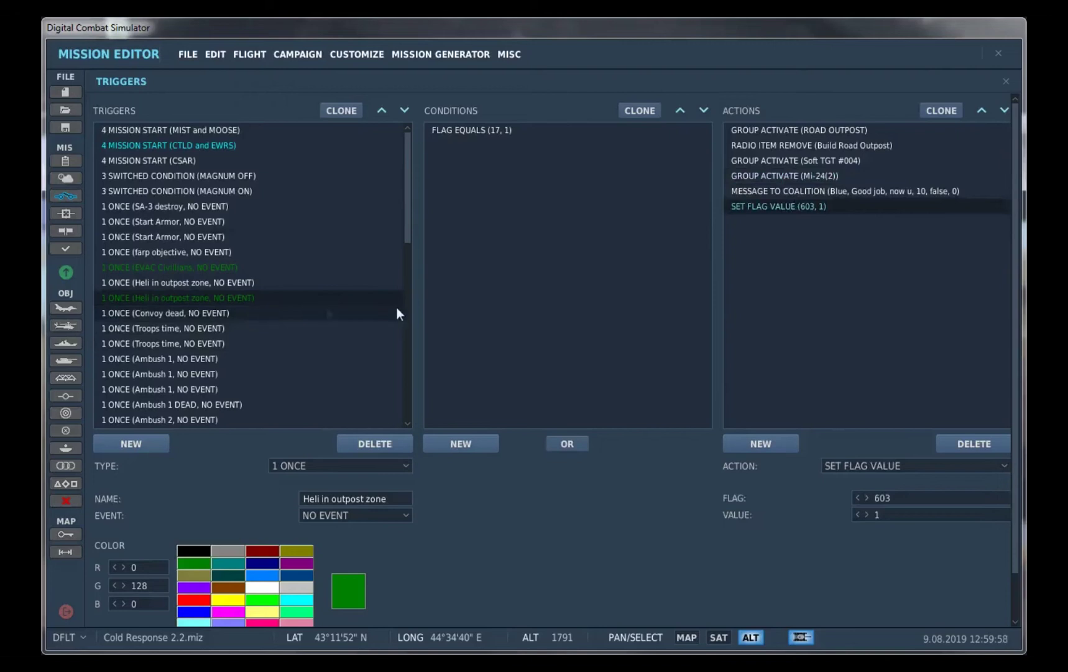
# - Review the Convoy dead trigger: GROUP DEAD on Soft TGT #004, Soft TGT #005 activation, FLAG ON 70
pyautogui.click(257, 312)
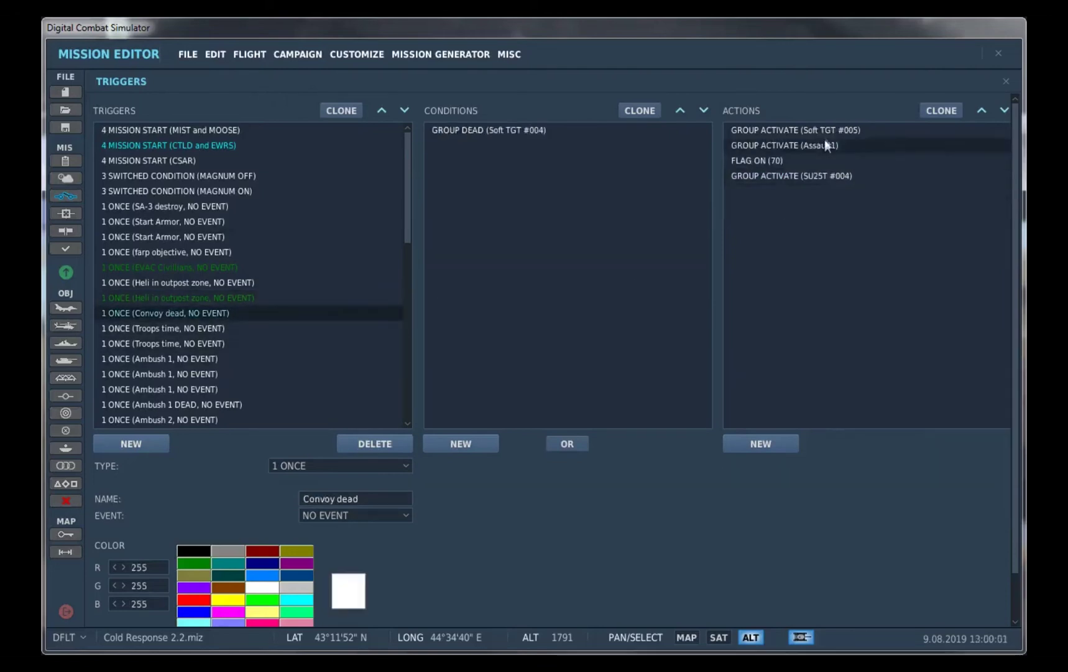
pyautogui.click(552, 130)
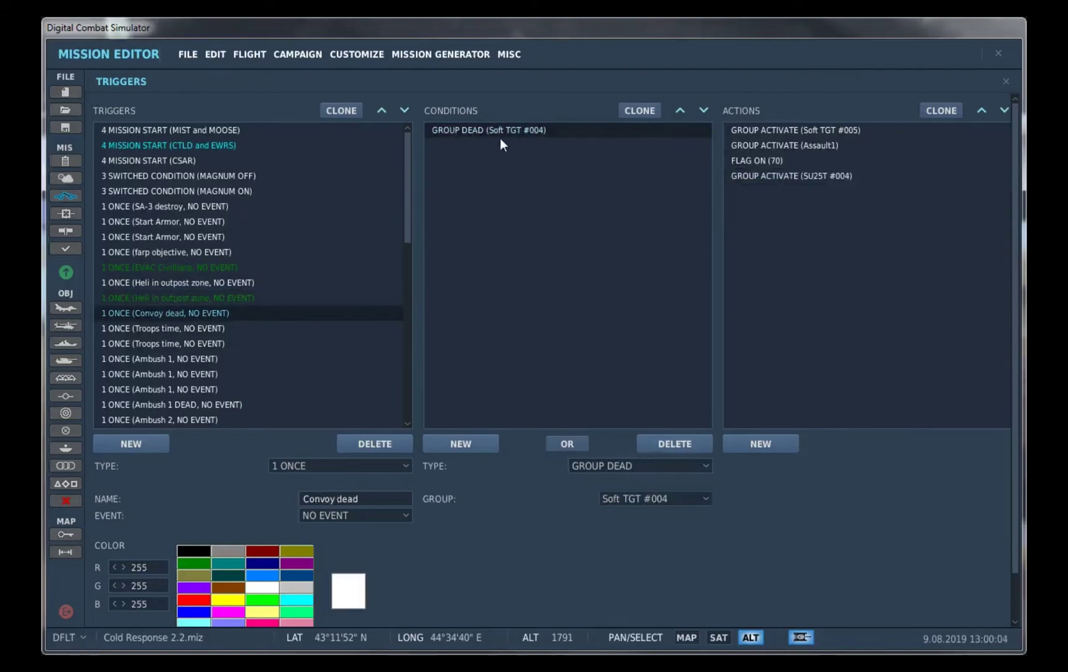
pyautogui.click(832, 130)
pyautogui.click(835, 147)
pyautogui.click(825, 161)
pyautogui.click(825, 176)
pyautogui.click(802, 161)
pyautogui.click(217, 282)
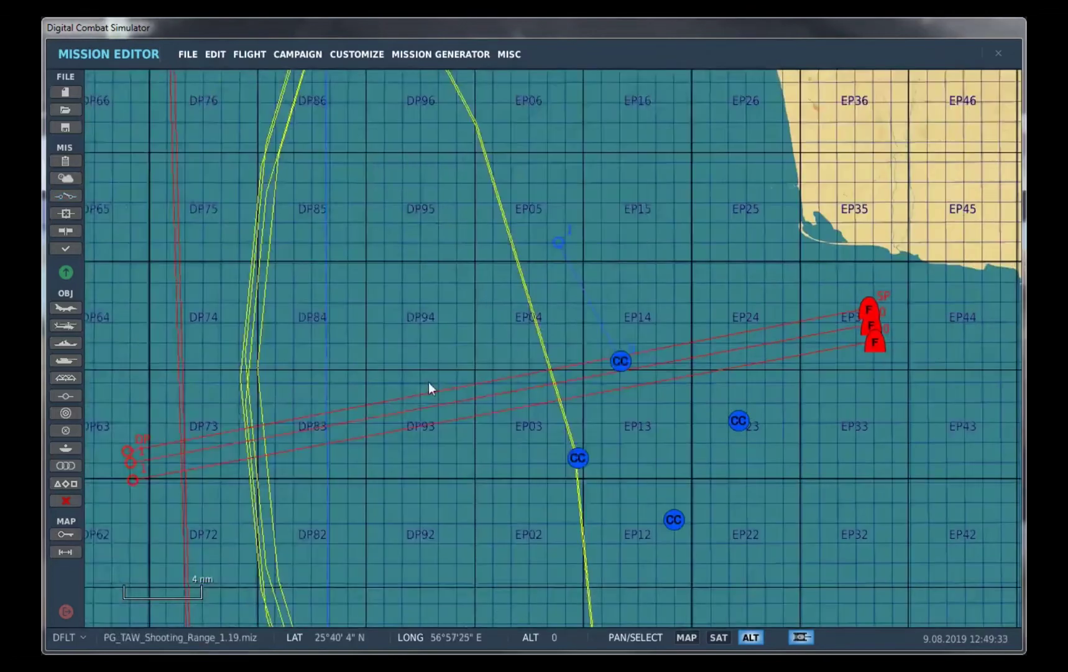
pyautogui.scroll(-3, 429, 381)
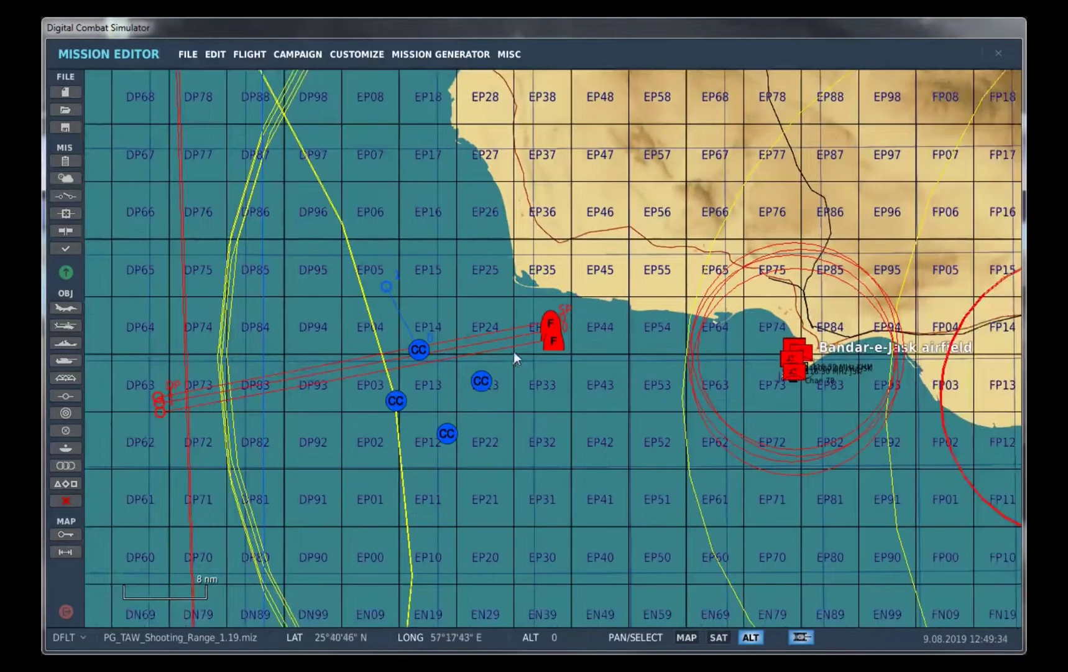
pyautogui.scroll(2, 513, 351)
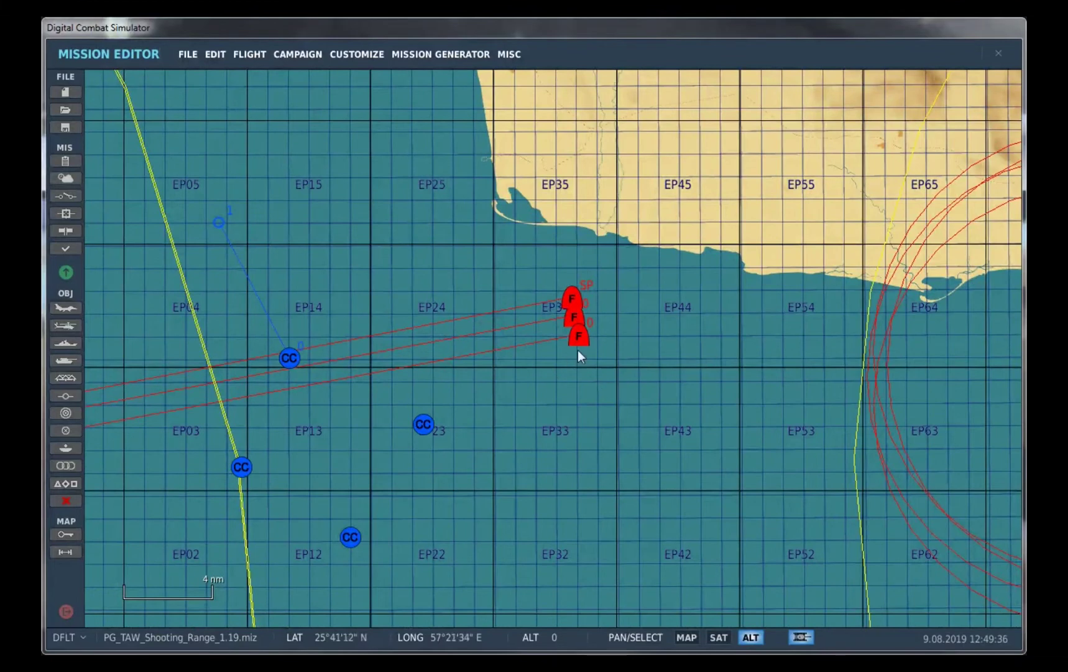
pyautogui.moveTo(351, 375); pyautogui.dragTo(549, 393, button='right')
pyautogui.scroll(-2, 648, 359)
pyautogui.scroll(2, 557, 383)
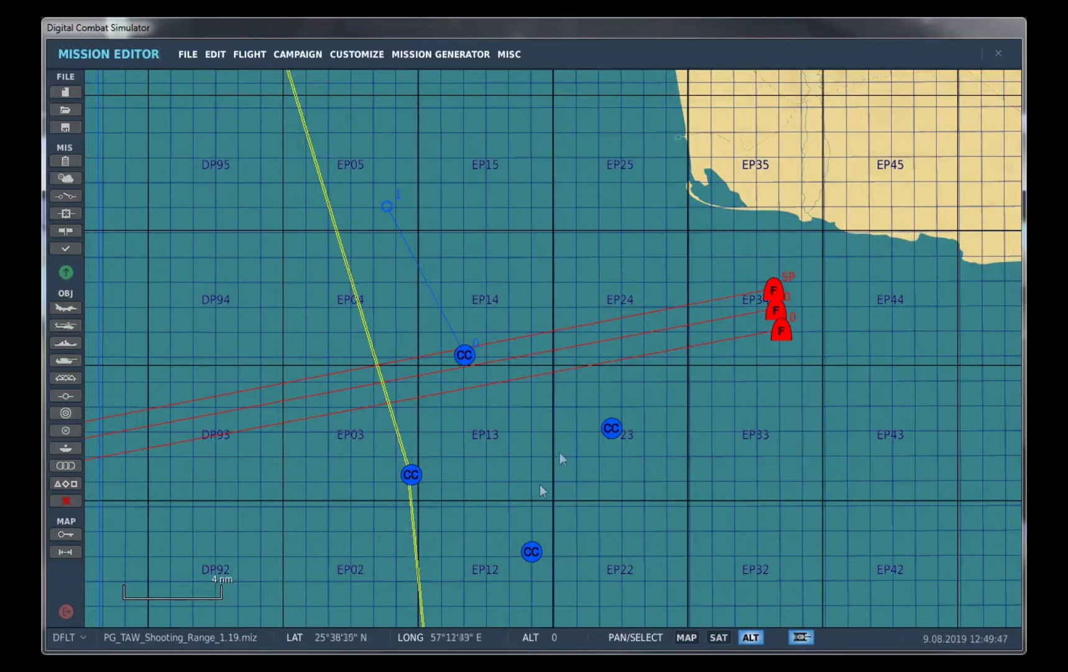
pyautogui.moveTo(533, 505); pyautogui.dragTo(640, 467, button='right')
pyautogui.scroll(-1, 624, 410)
pyautogui.scroll(1, 384, 357)
pyautogui.scroll(-2, 487, 314)
pyautogui.scroll(-1, 377, 356)
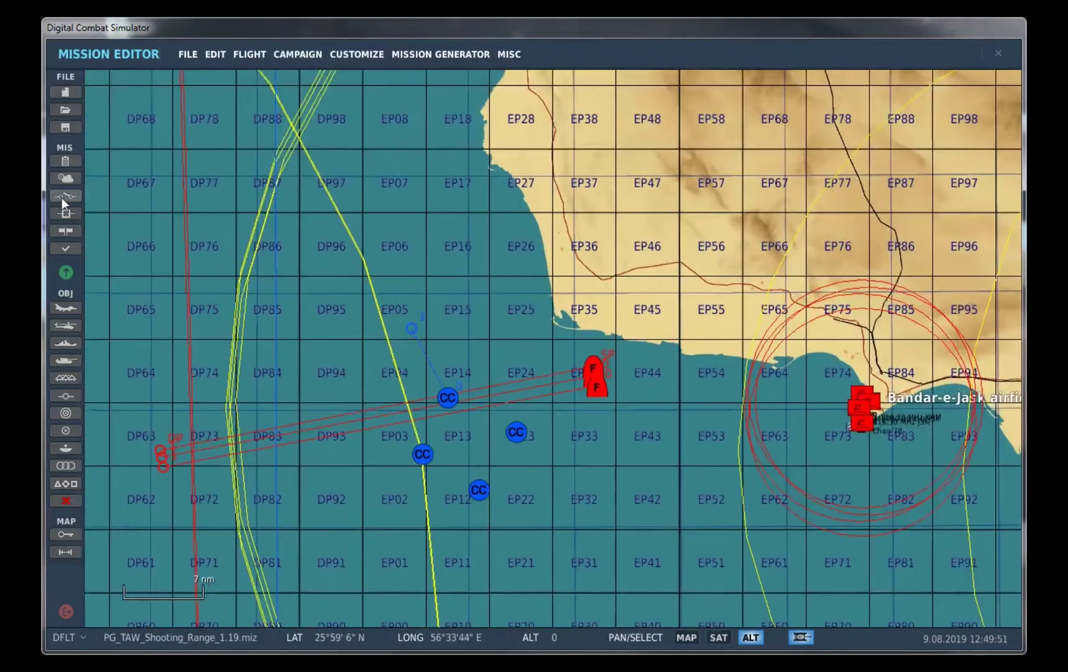
pyautogui.click(63, 197)
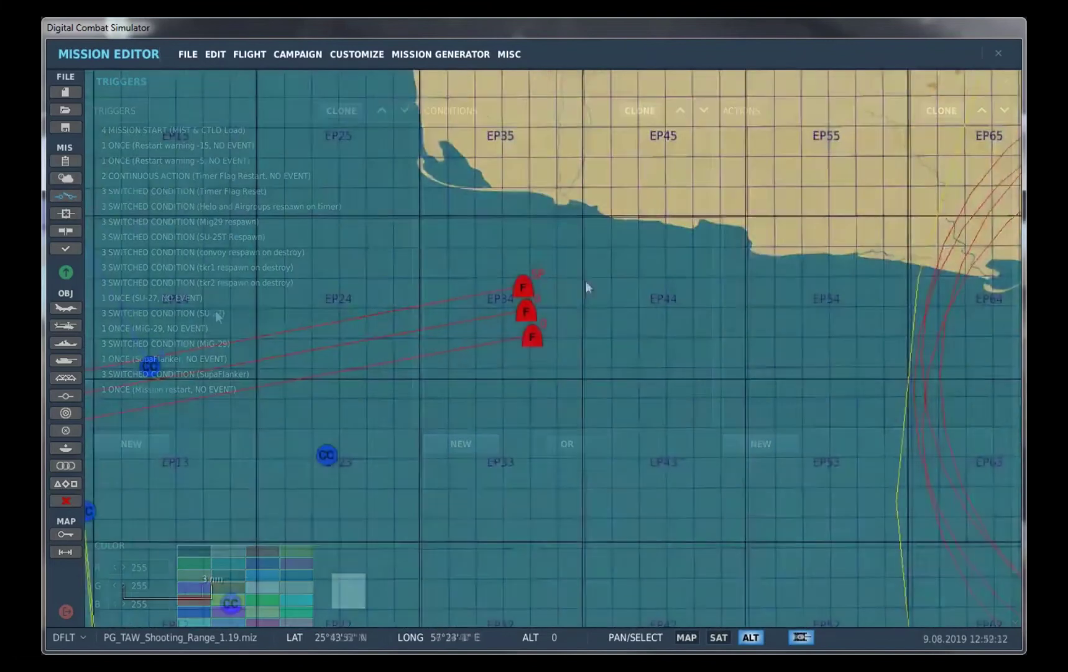
pyautogui.scroll(2, 578, 277)
pyautogui.scroll(-2, 400, 356)
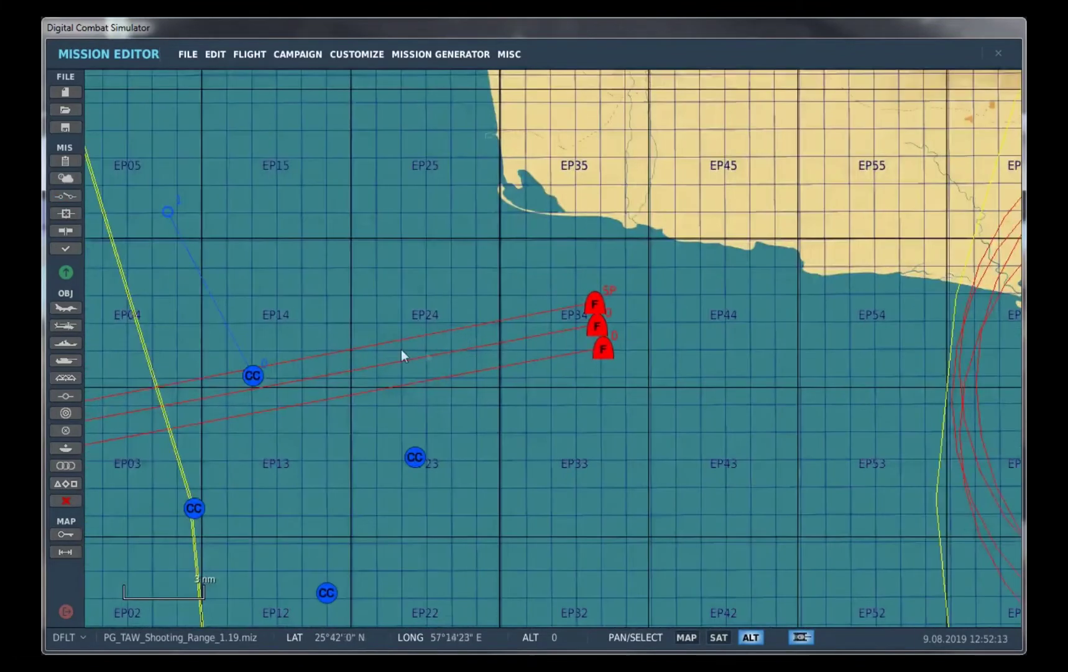
# - Select the middle red Su-27 group and review its name and task list
pyautogui.click(598, 305)
pyautogui.click(602, 336)
pyautogui.click(598, 328)
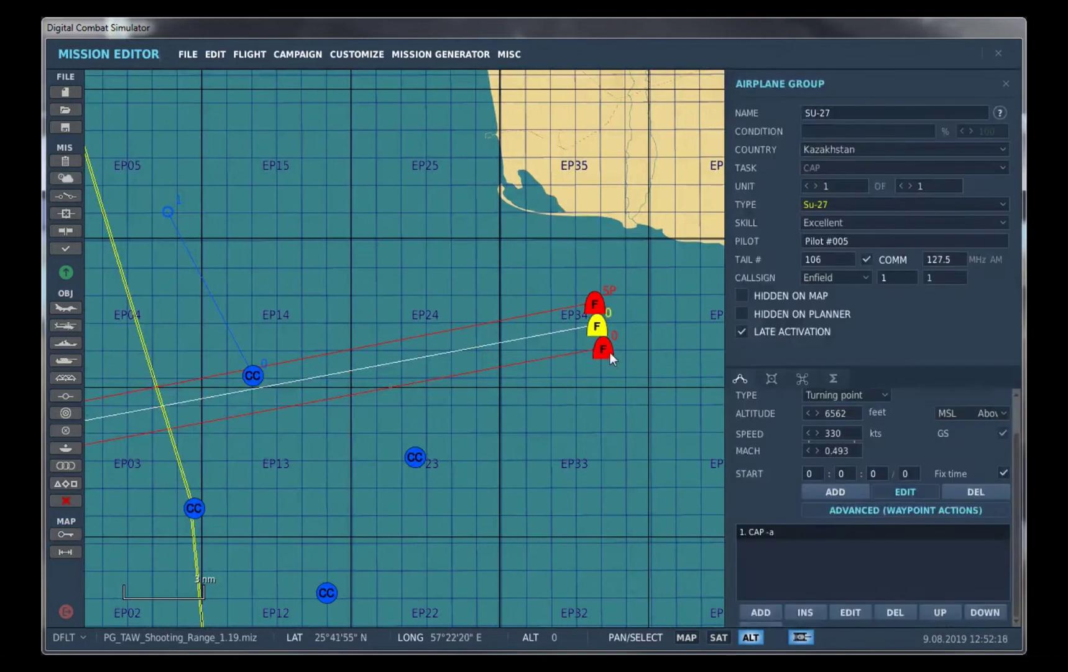
pyautogui.click(857, 114)
pyautogui.click(831, 169)
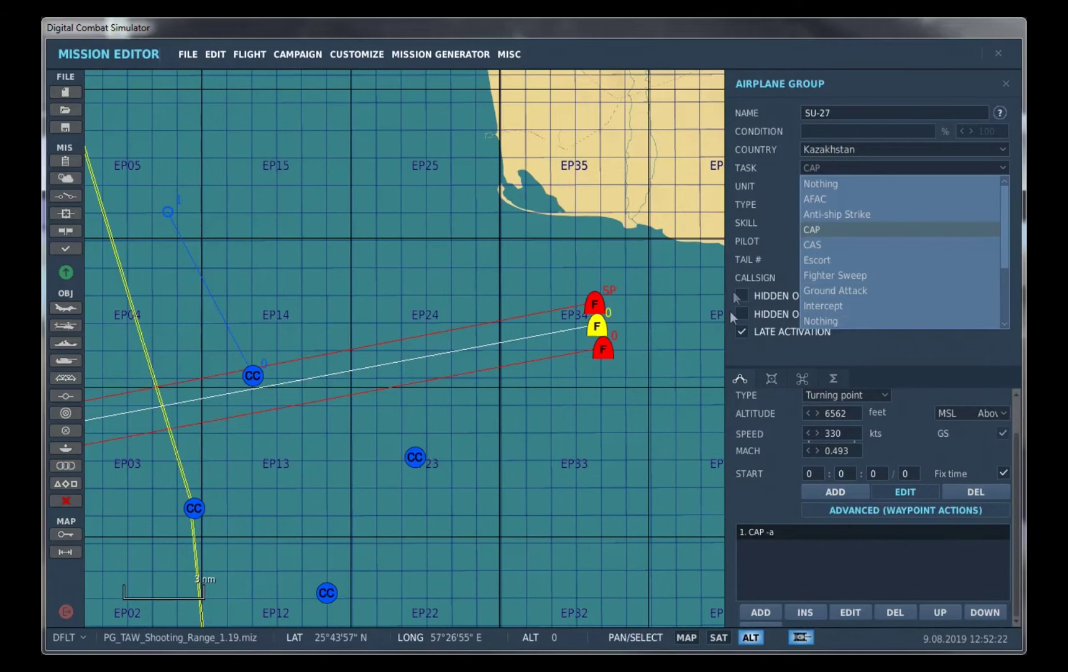
pyautogui.click(639, 253)
pyautogui.click(597, 327)
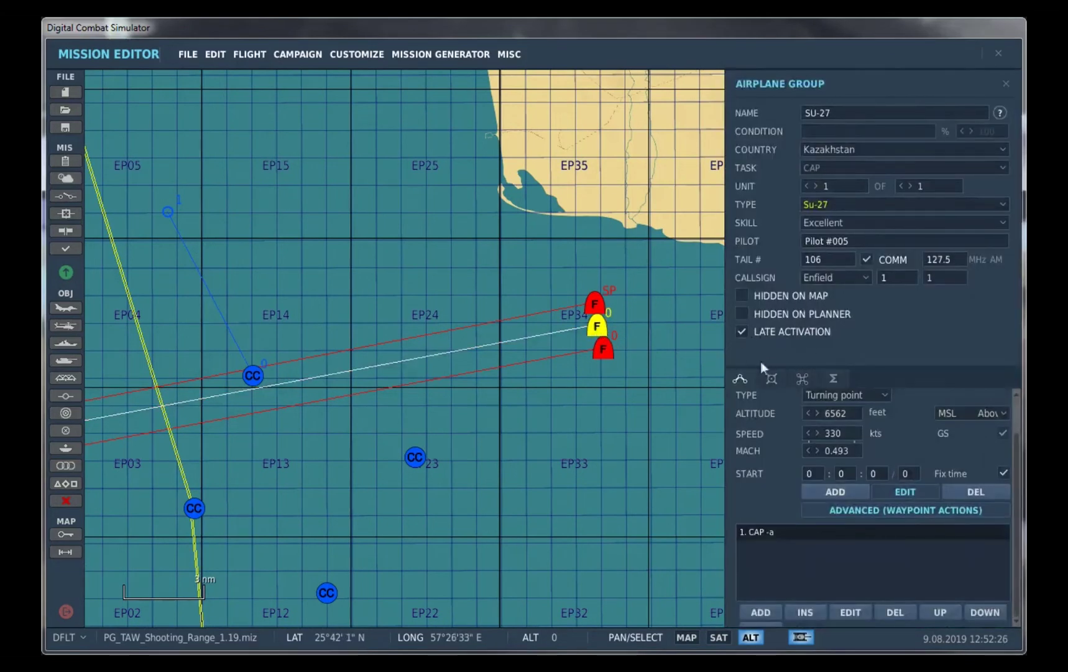
# - Review the Su-27 group's fuel and weapons loadout and its route settings
pyautogui.click(771, 379)
pyautogui.click(739, 380)
pyautogui.scroll(3, 507, 383)
pyautogui.scroll(-2, 402, 419)
pyautogui.scroll(5, 238, 363)
pyautogui.scroll(-5, 334, 426)
pyautogui.scroll(-2, 435, 444)
# - Show the SU-27 once trigger's FLANKER radio item action
pyautogui.moveTo(406, 448); pyautogui.dragTo(358, 307)
pyautogui.click(65, 196)
pyautogui.click(406, 293)
pyautogui.click(828, 131)
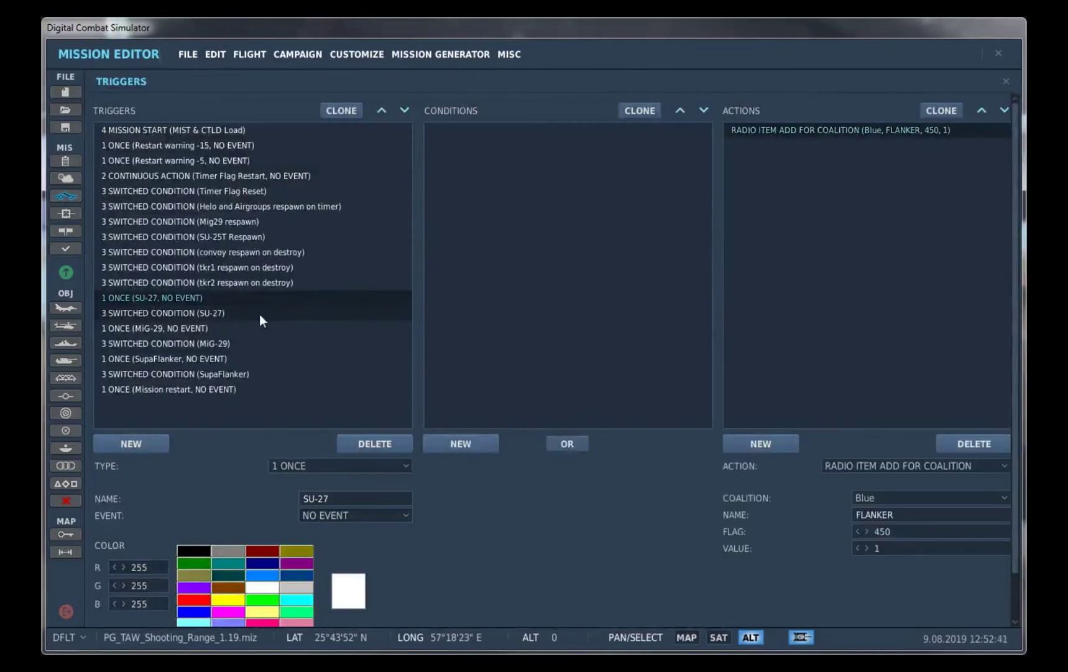
# - Review the SU-27 switched trigger: flag 450 equals 1, respawn script, and flag 450 reset to 0
pyautogui.click(211, 314)
pyautogui.click(511, 132)
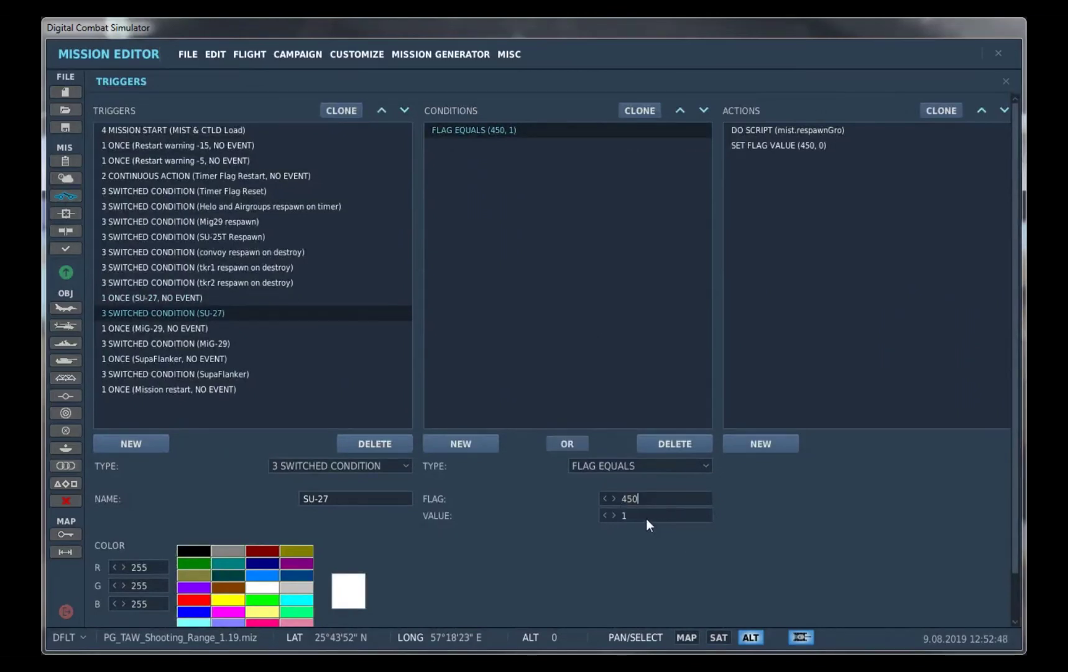
pyautogui.click(792, 130)
pyautogui.click(931, 517)
pyautogui.moveTo(868, 497); pyautogui.dragTo(952, 502)
pyautogui.click(879, 498)
pyautogui.click(797, 145)
pyautogui.click(905, 514)
# - Add a DO SCRIPT FILE action to the MIST & CTLD Load mission-start trigger
pyautogui.click(220, 298)
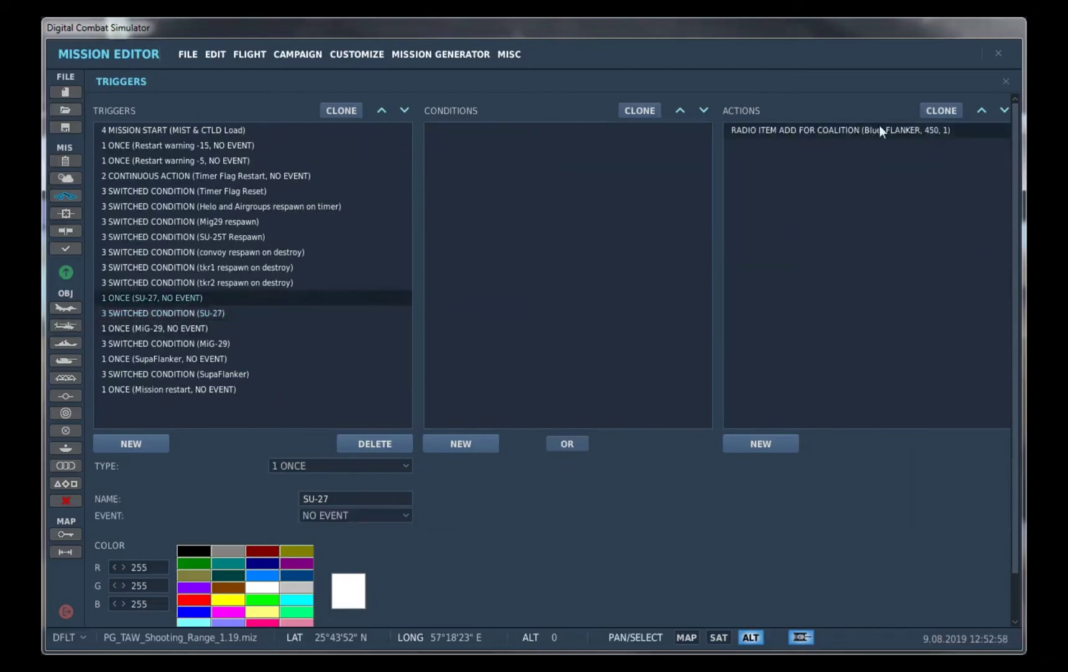
pyautogui.click(232, 130)
pyautogui.click(875, 463)
pyautogui.click(849, 542)
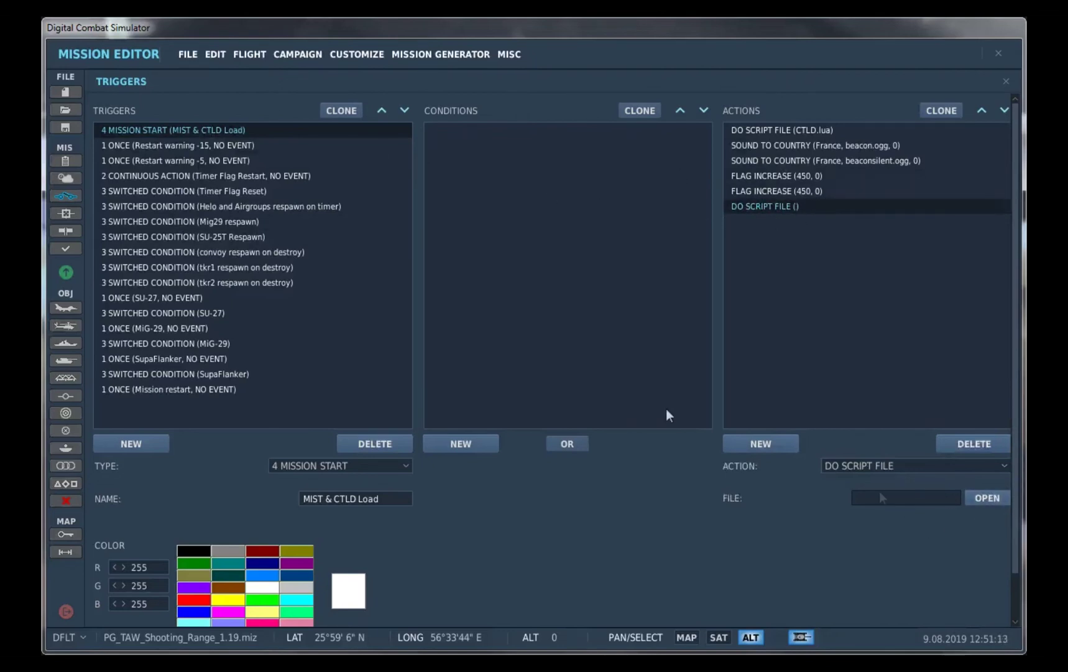
# - Load mist_4_3_74.lua into the new DO SCRIPT FILE action
pyautogui.click(995, 501)
pyautogui.click(658, 513)
pyautogui.click(821, 130)
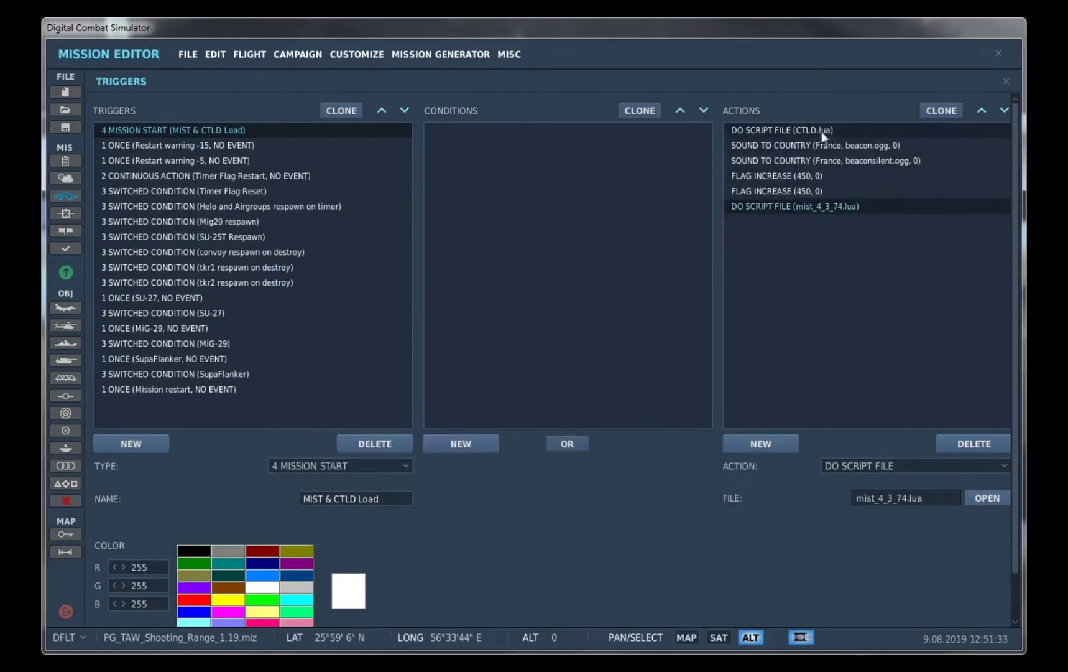
pyautogui.click(833, 205)
# - Move the mist_4_3_74.lua action above CTLD.lua in the action list
pyautogui.click(854, 132)
pyautogui.click(868, 208)
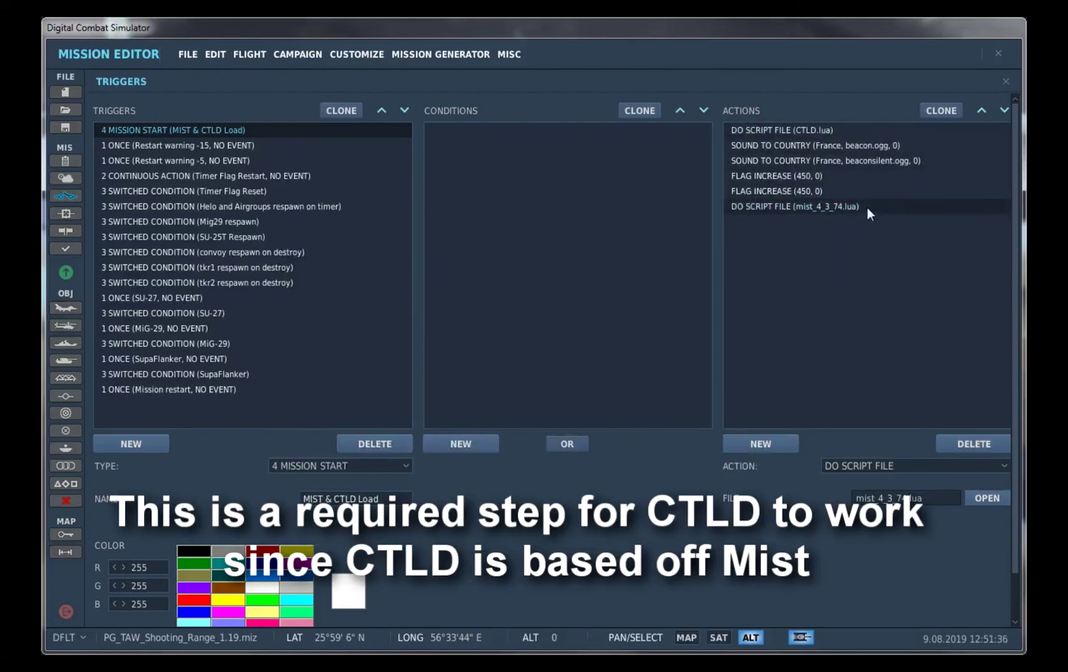
pyautogui.click(982, 108)
pyautogui.click(982, 109)
pyautogui.click(983, 109)
pyautogui.click(982, 108)
pyautogui.click(982, 108)
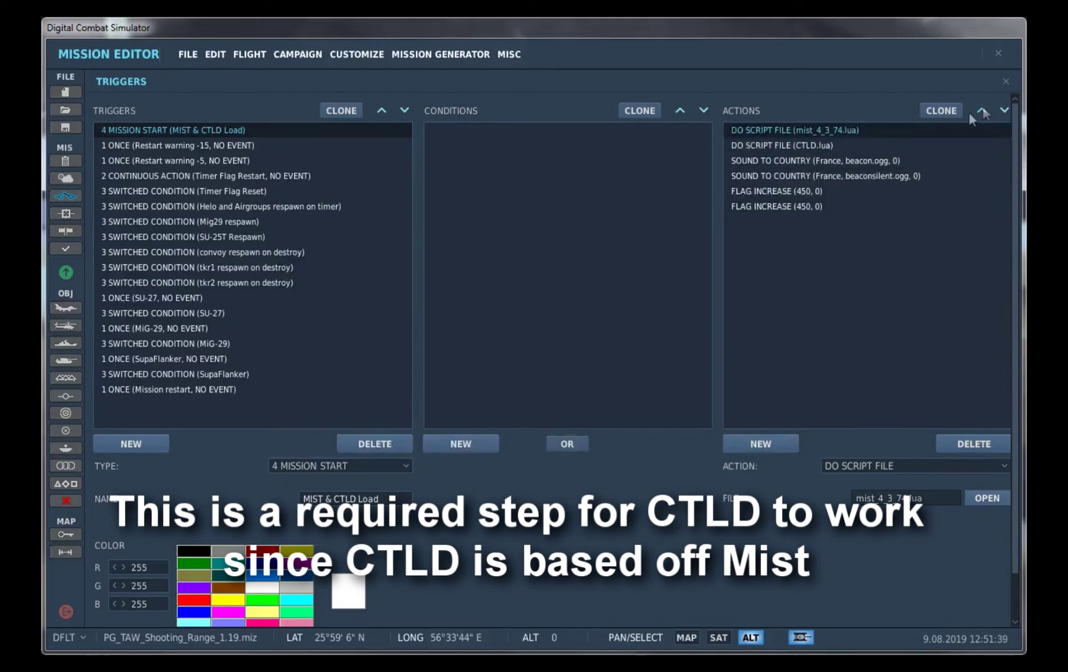
pyautogui.click(801, 146)
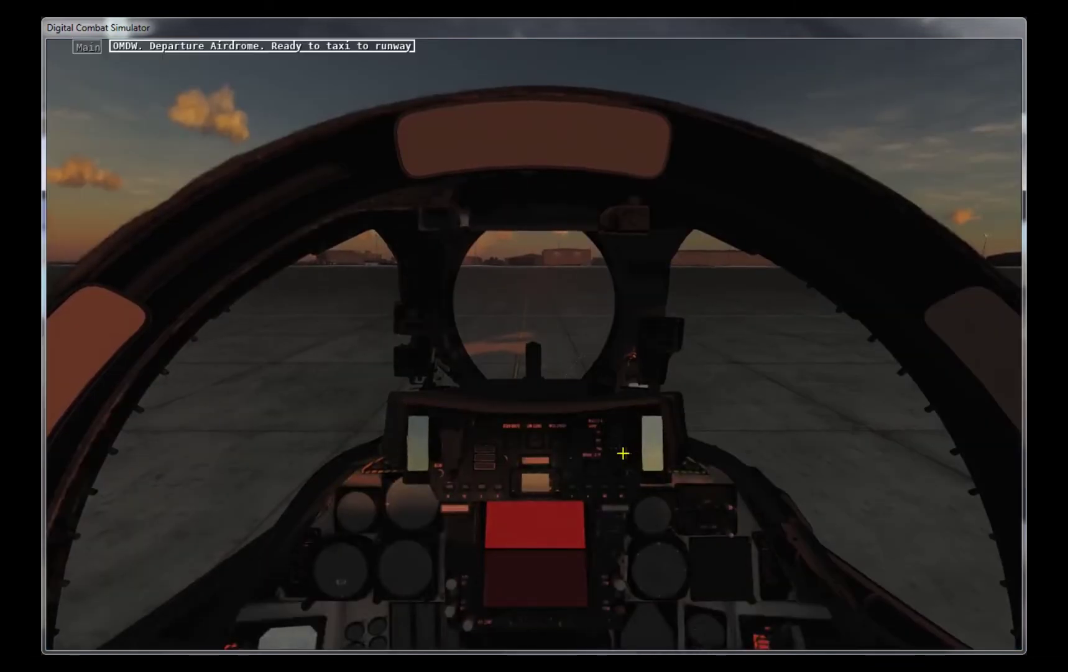
# - Open the F10 map, pan east from Dubai to the offshore Ticonderoga cruisers, and open the radio menu
pyautogui.press('F10')
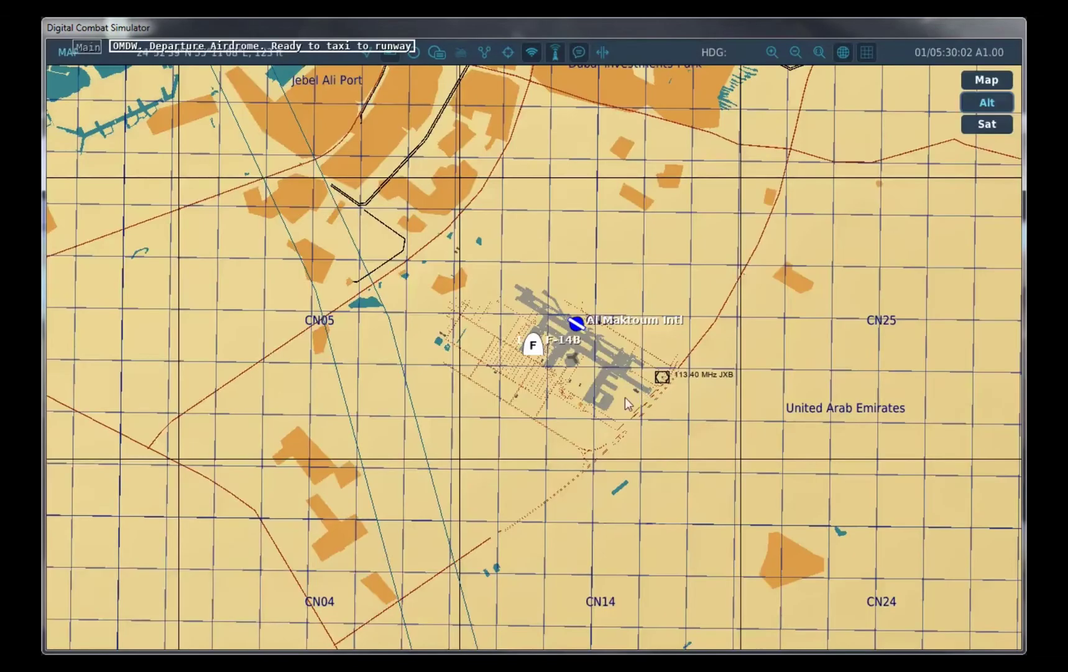
pyautogui.scroll(-5, 499, 452)
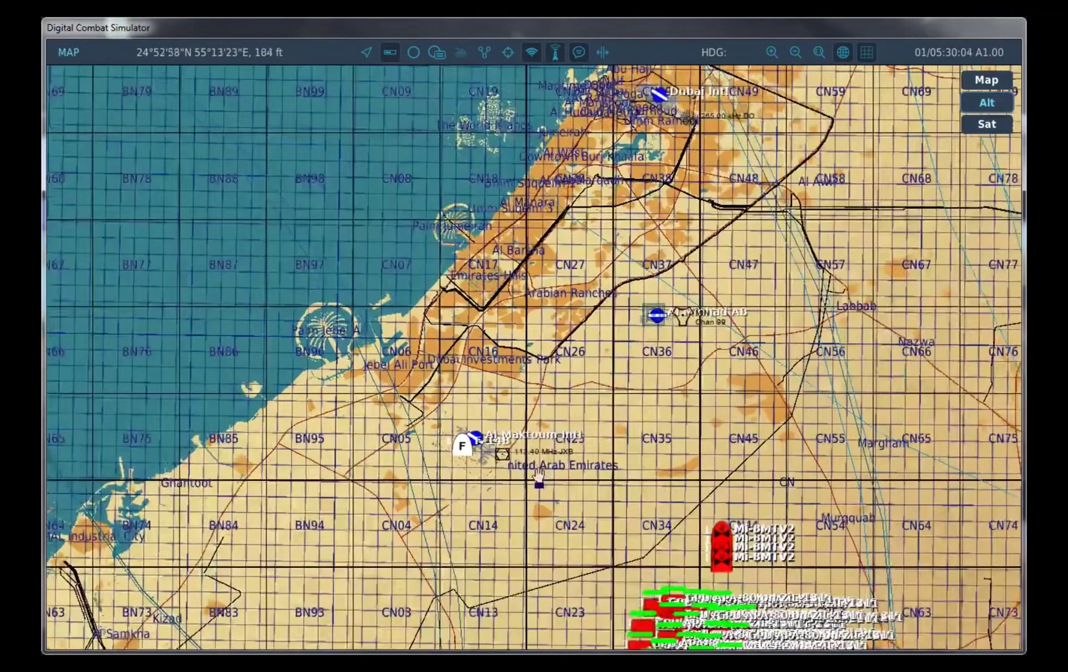
pyautogui.moveTo(538, 475); pyautogui.dragTo(295, 466, button='right')
pyautogui.scroll(-3, 357, 430)
pyautogui.moveTo(731, 431); pyautogui.dragTo(711, 346, button='right')
pyautogui.scroll(2, 450, 393)
pyautogui.moveTo(450, 393); pyautogui.dragTo(558, 413, button='right')
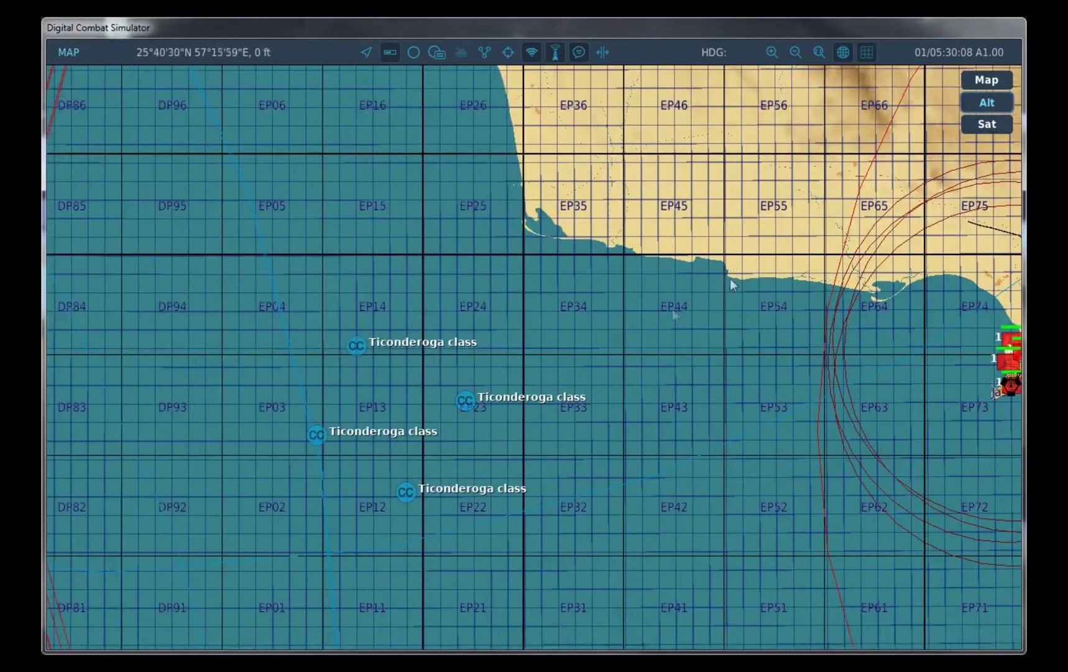
pyautogui.scroll(1, 730, 278)
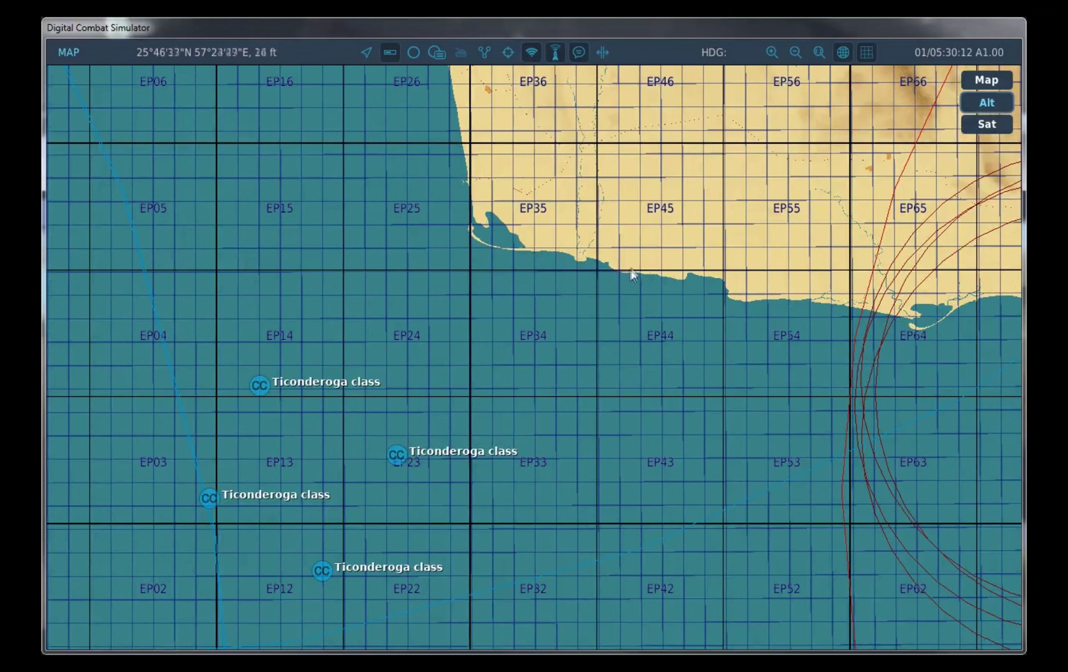
pyautogui.scroll(1, 616, 385)
pyautogui.scroll(-1, 648, 364)
pyautogui.press('\\')
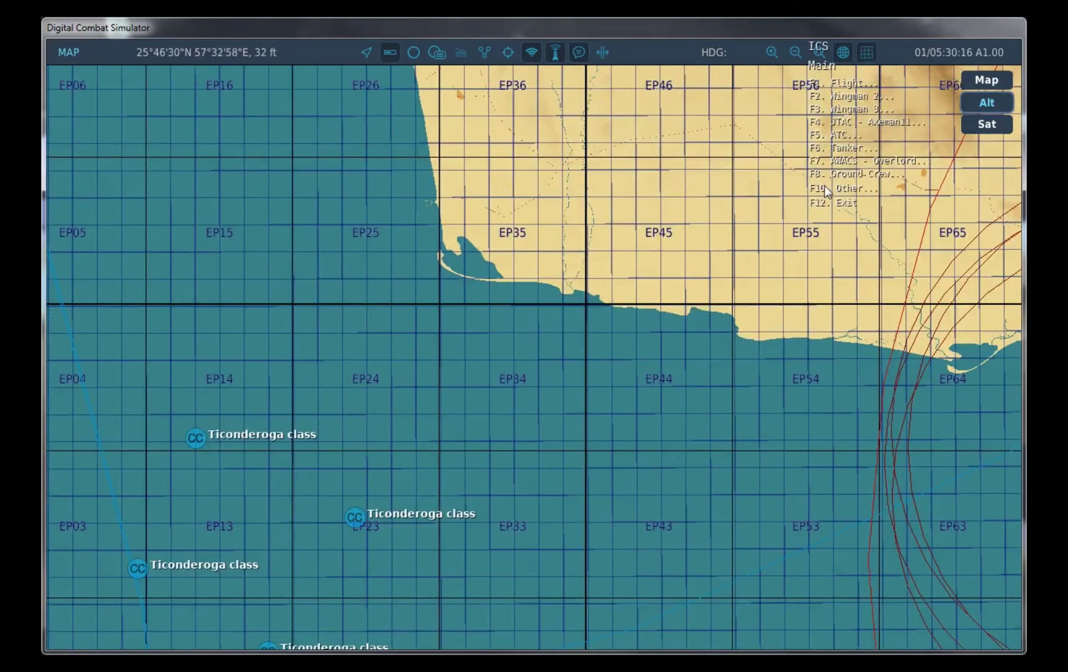
# - Call FLANKER from F10 Other, inspect the spawned Su-27, and close the debriefing once it's downed
pyautogui.press('F10')
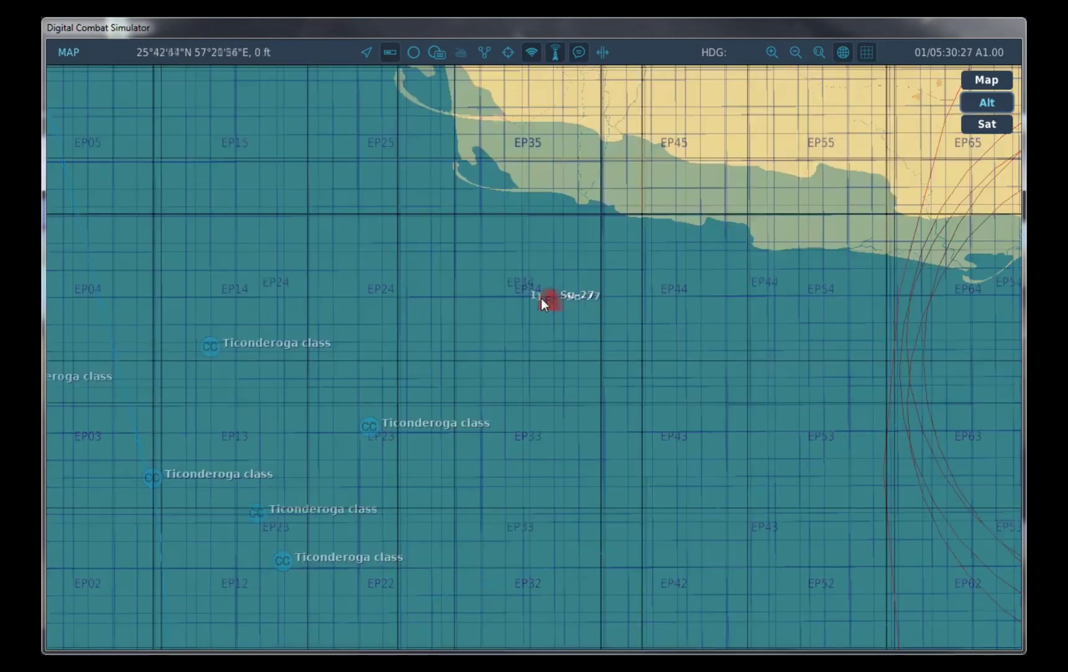
pyautogui.click(547, 299)
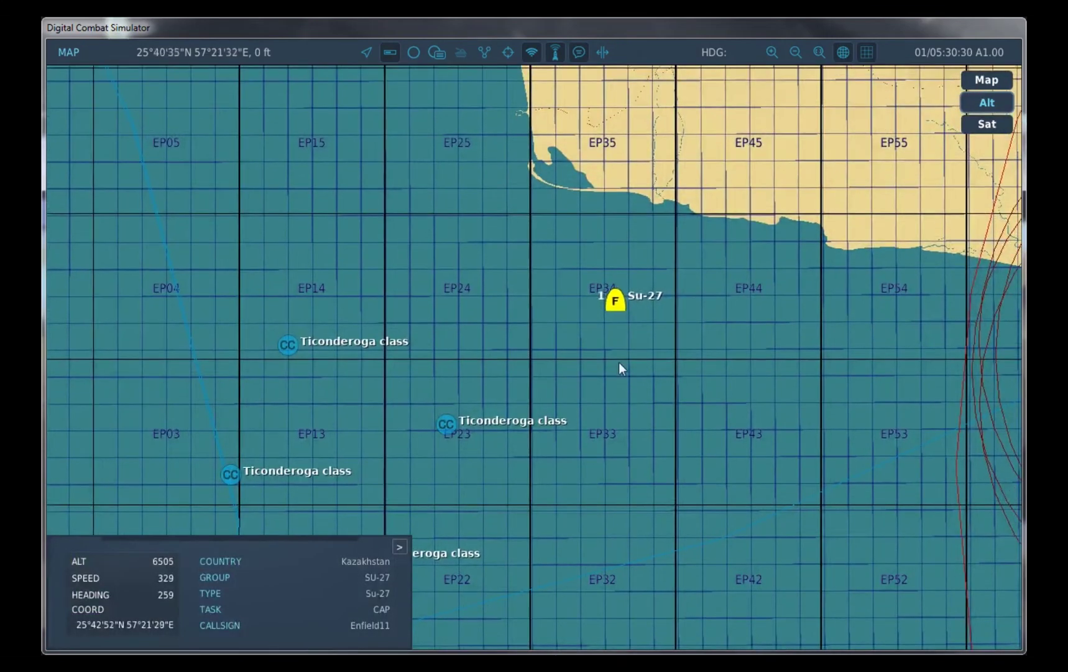
pyautogui.scroll(1, 620, 367)
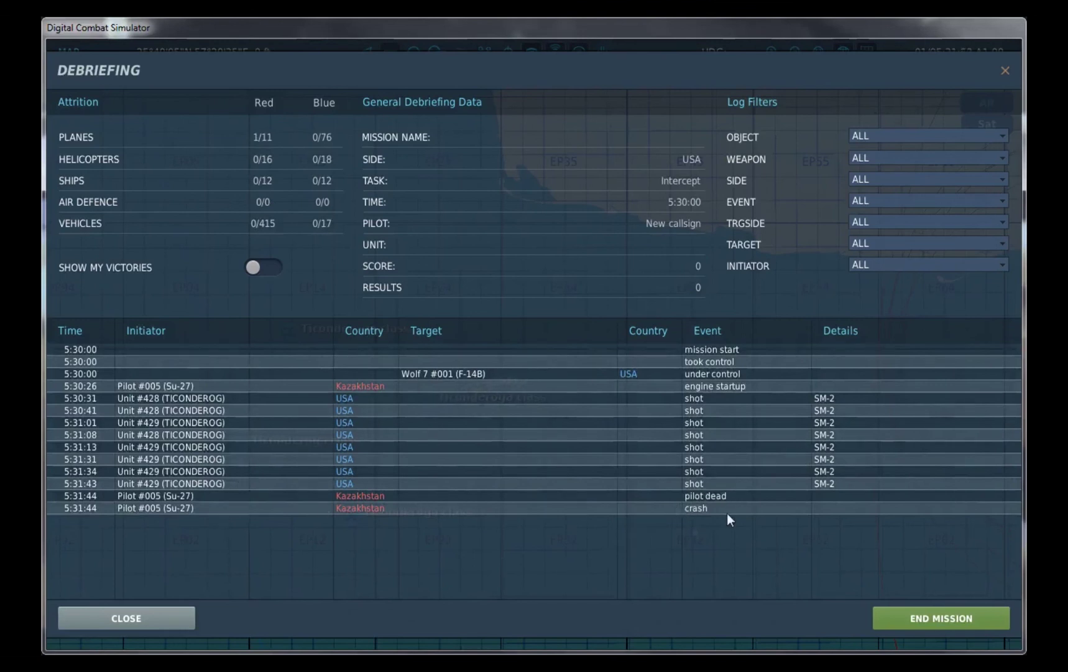
pyautogui.click(174, 624)
pyautogui.scroll(2, 671, 479)
# - Call FLANKER again from the radio menu to respawn the Su-27 near EP34
pyautogui.press('\\')
pyautogui.scroll(-2, 631, 381)
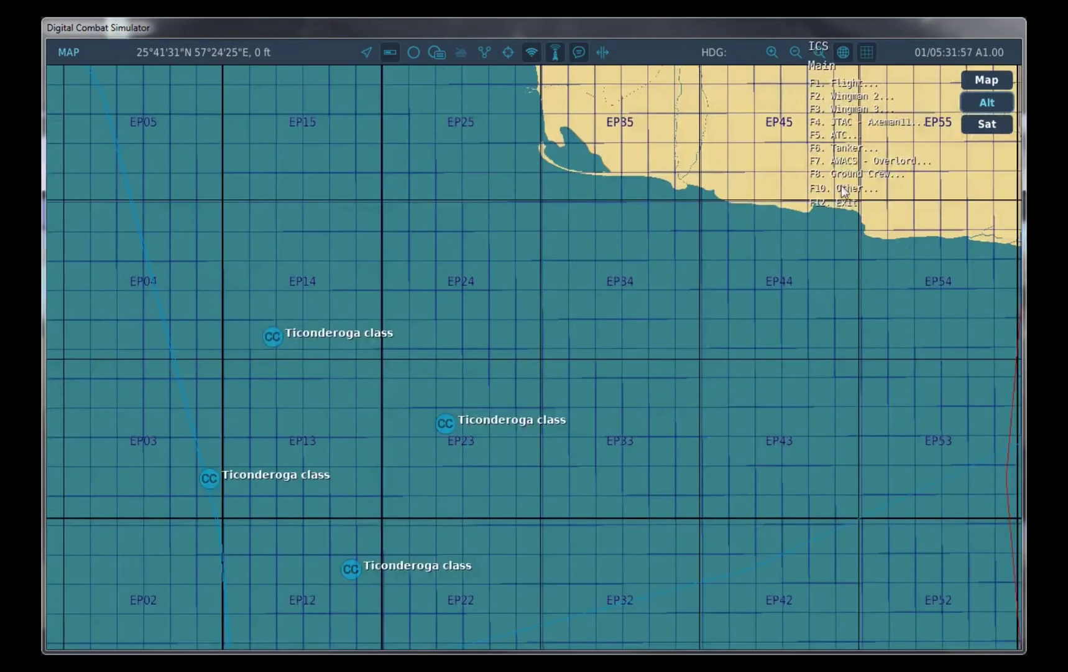
pyautogui.press('F10')
pyautogui.press('F1')
pyautogui.scroll(2, 624, 327)
pyautogui.scroll(-1, 707, 304)
pyautogui.scroll(-1, 668, 317)
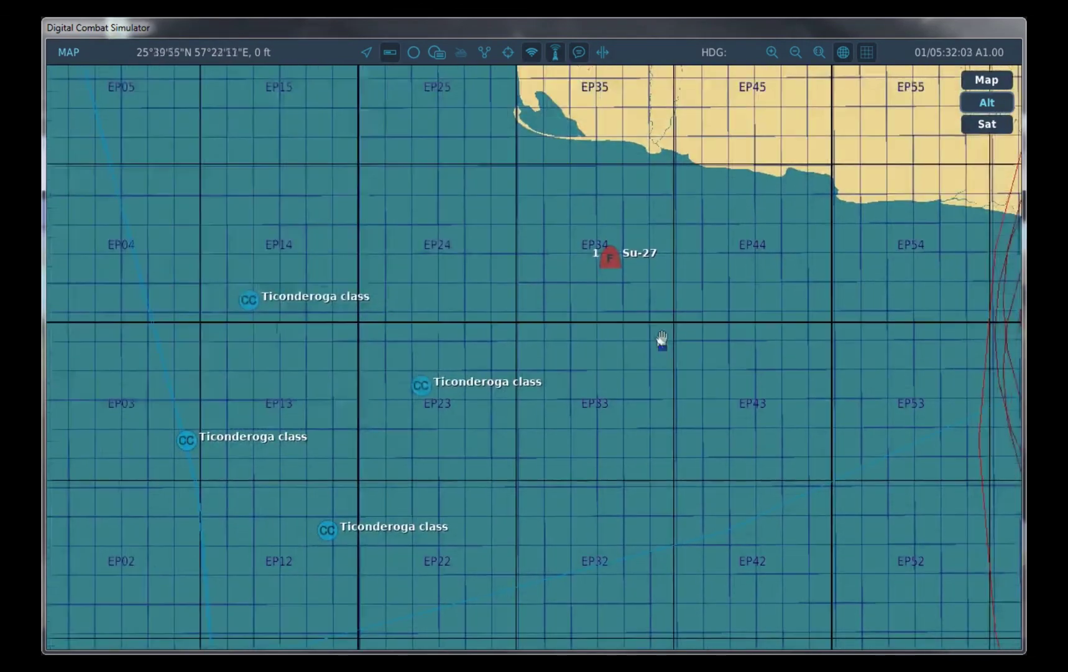